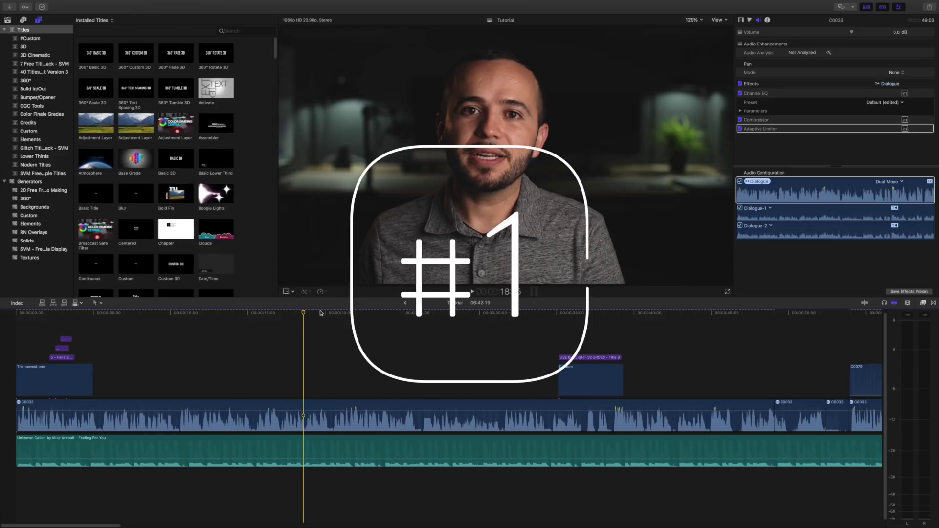
Step: Add the default title above the main clip at 14:20 and select it
left_click(259, 319)
left_click_drag(259, 319, 245, 322)
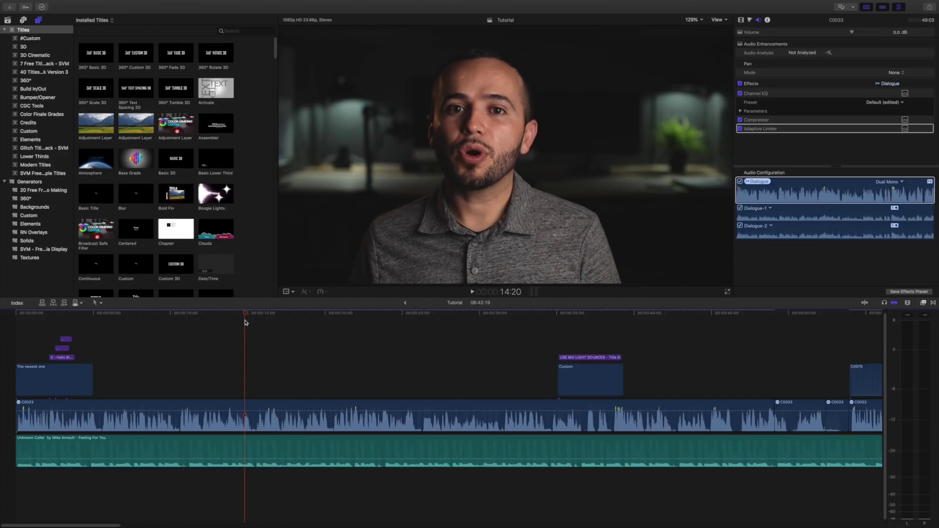
key("ctrl+t")
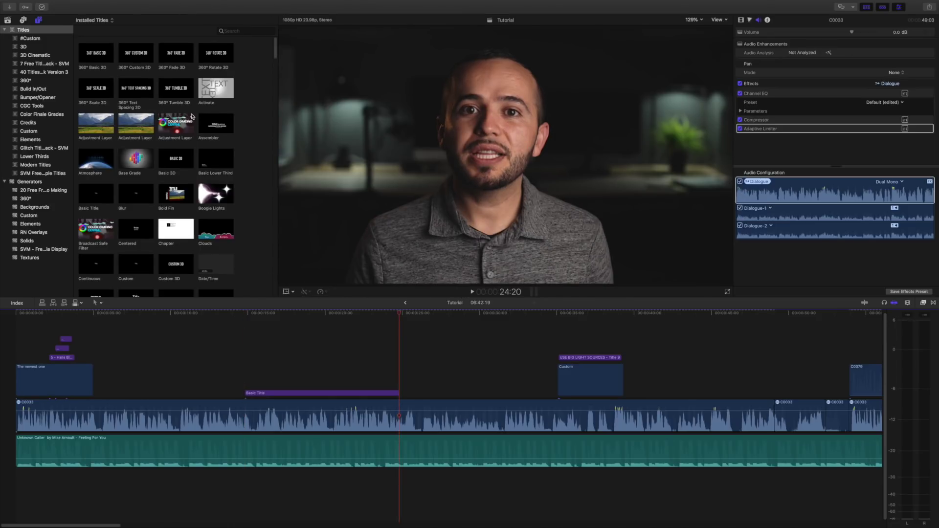
left_click(305, 367)
left_click(301, 393)
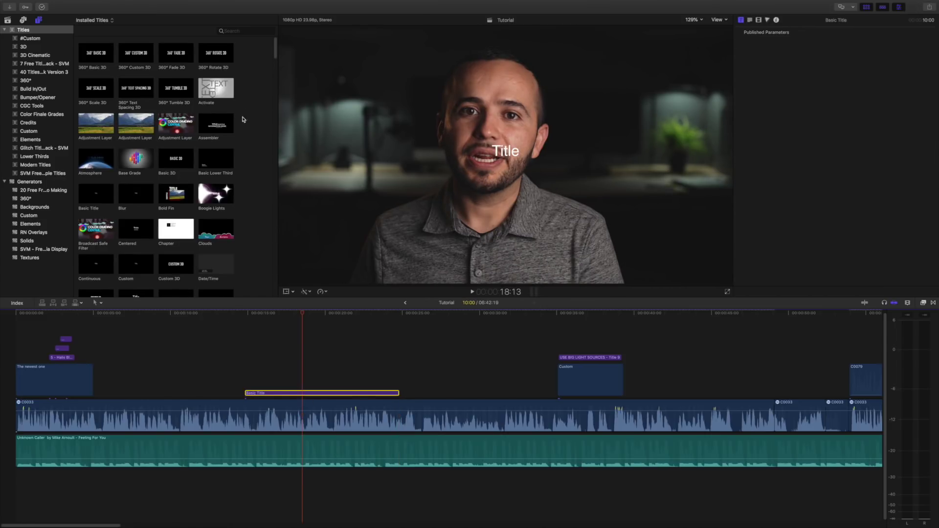
Step: Make Free Title 2 the default title
scroll(269, 59, "down", 10)
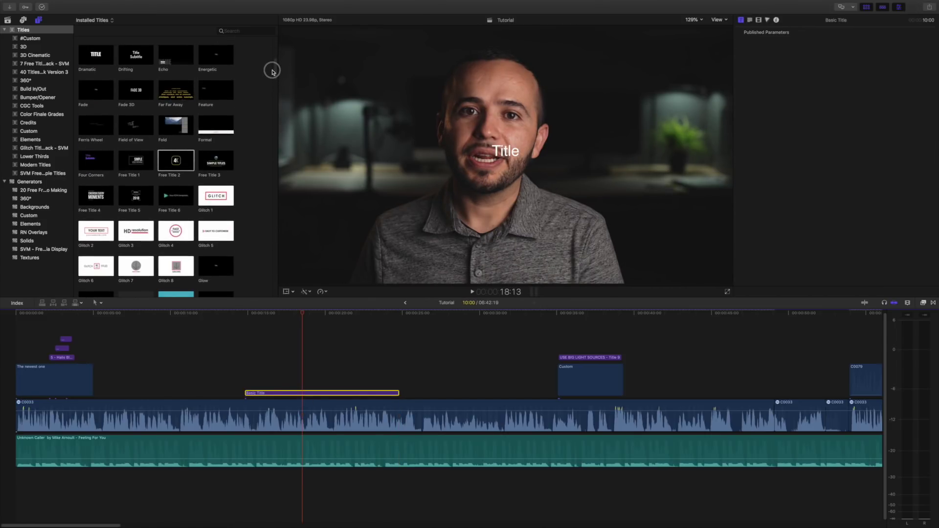
left_click(175, 167)
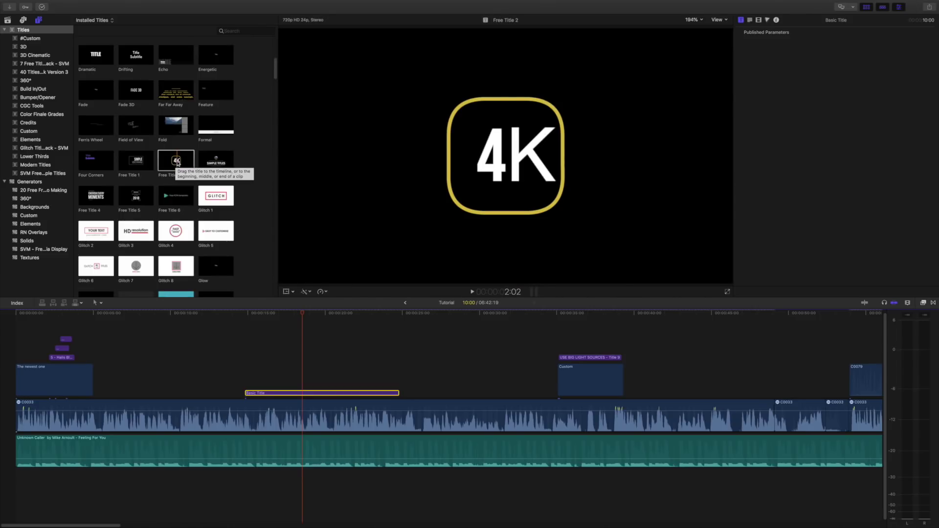
left_click(174, 164)
right_click(174, 164)
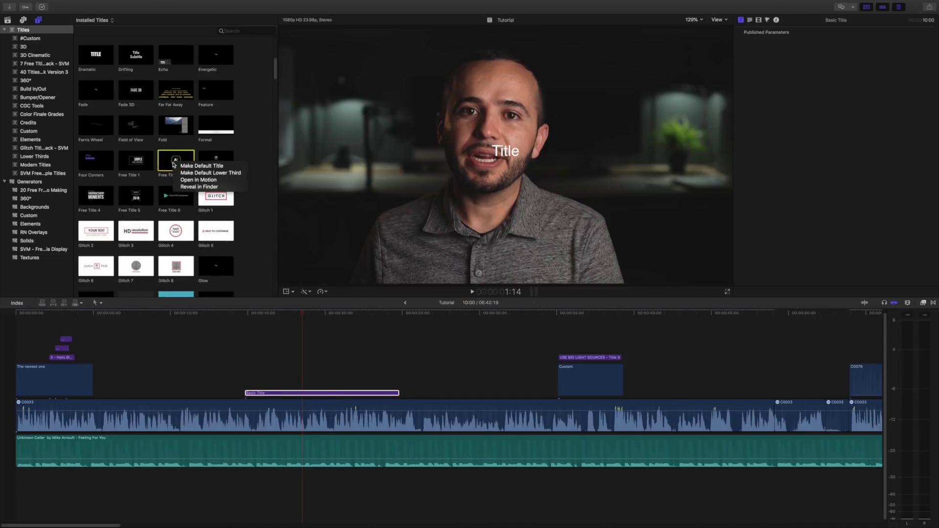
left_click(188, 167)
Step: Add the new default title above the main clip at 26:00 and select it
left_click(405, 351)
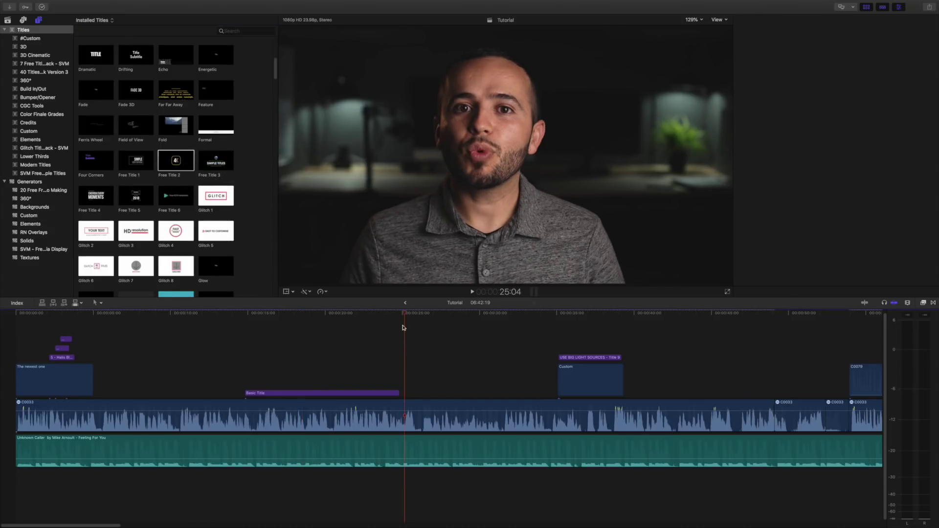
key("super+4")
left_click_drag(401, 312, 417, 314)
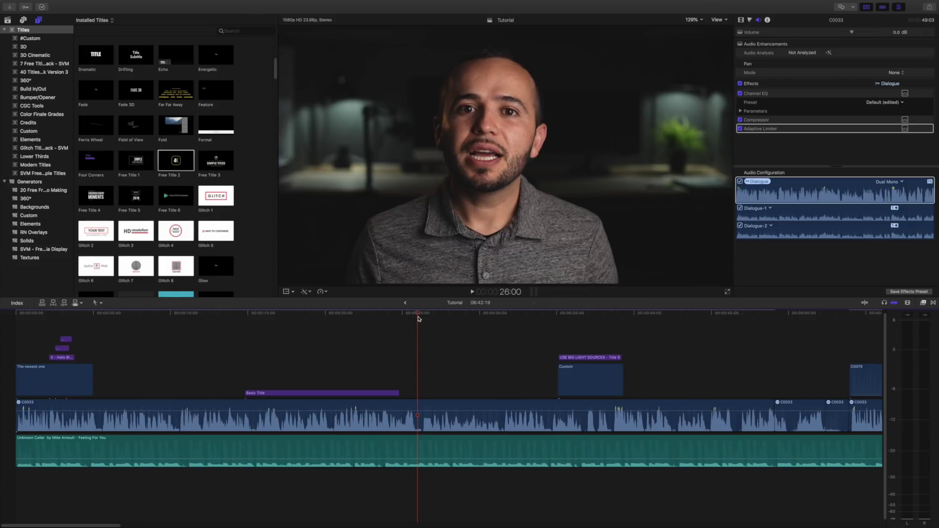
key("ctrl+t")
left_click(444, 363)
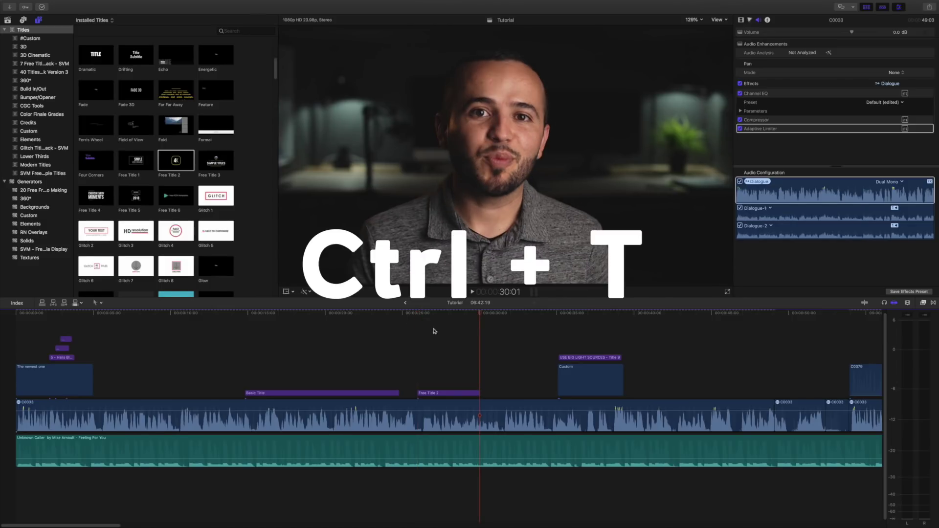
left_click(442, 393)
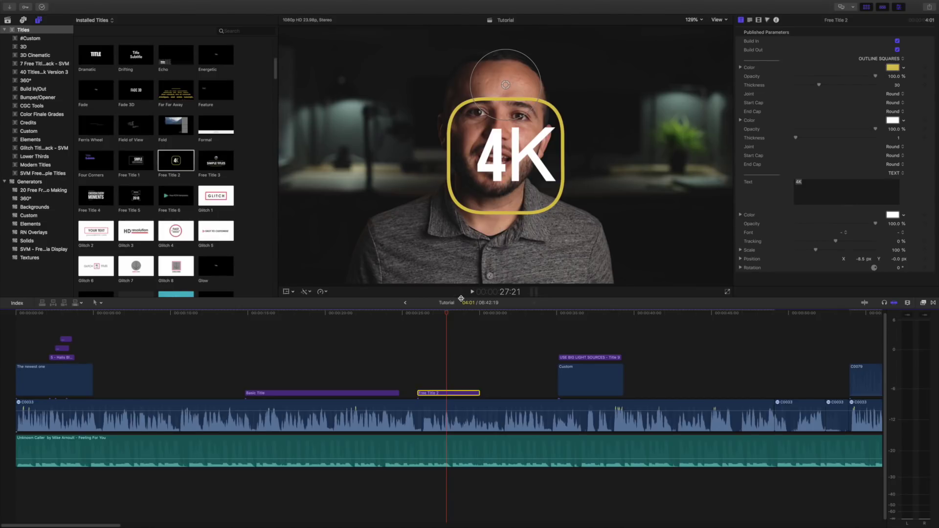
Step: Enlarge the Basic Title's text to a size of about 187 and set its font to Impact
left_click(318, 346)
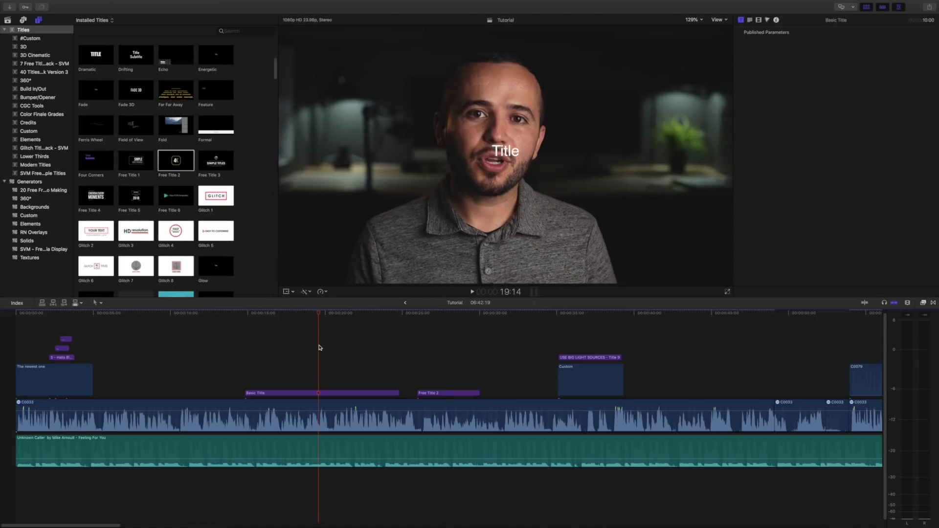
left_click(323, 392)
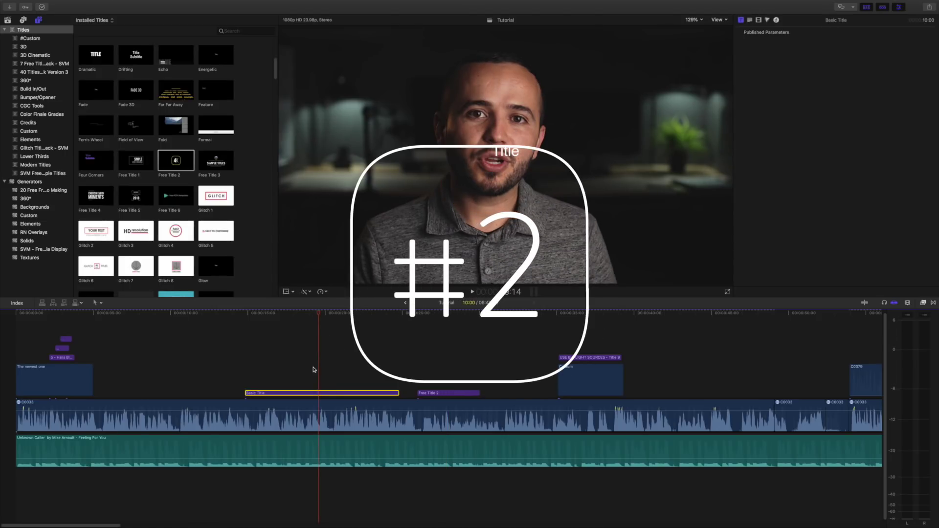
left_click(750, 21)
left_click_drag(804, 93, 840, 93)
left_click(829, 84)
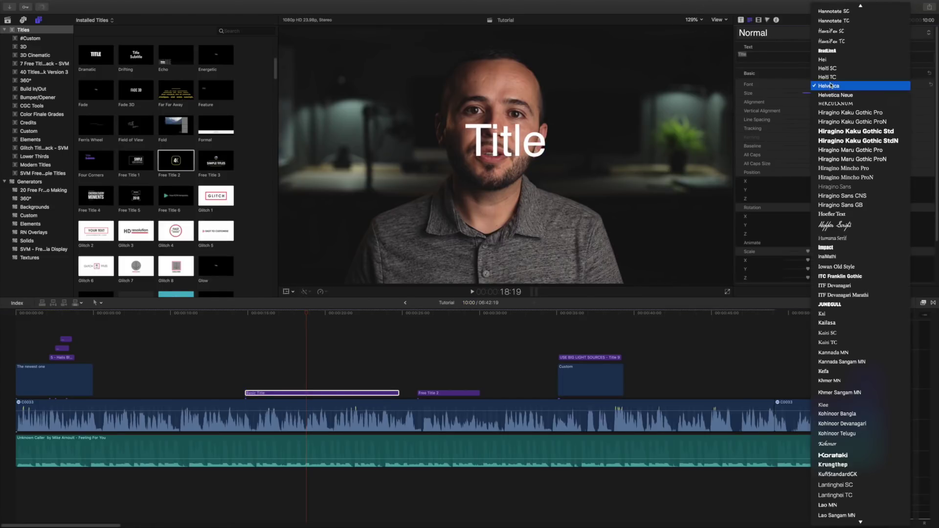
left_click(825, 247)
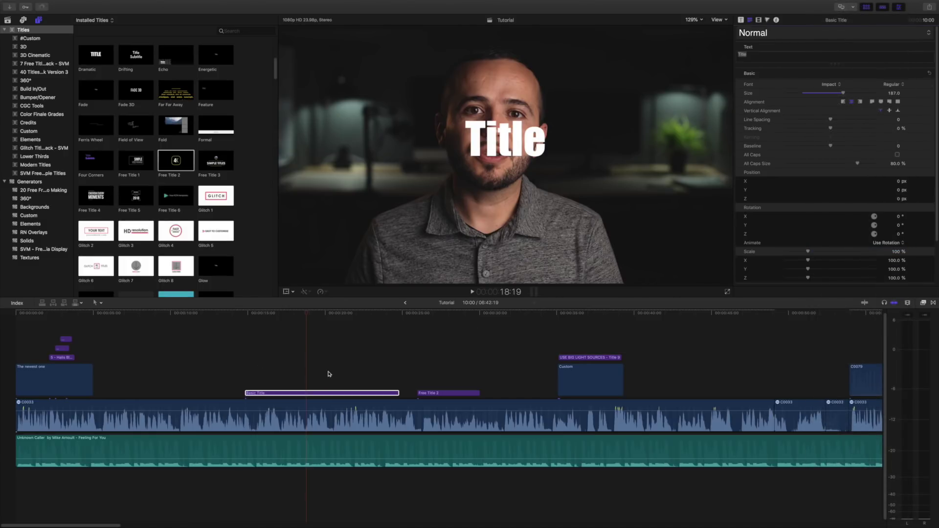
Step: Duplicate the Basic Title clip one layer higher, starting about two seconds after the original
left_click(315, 394)
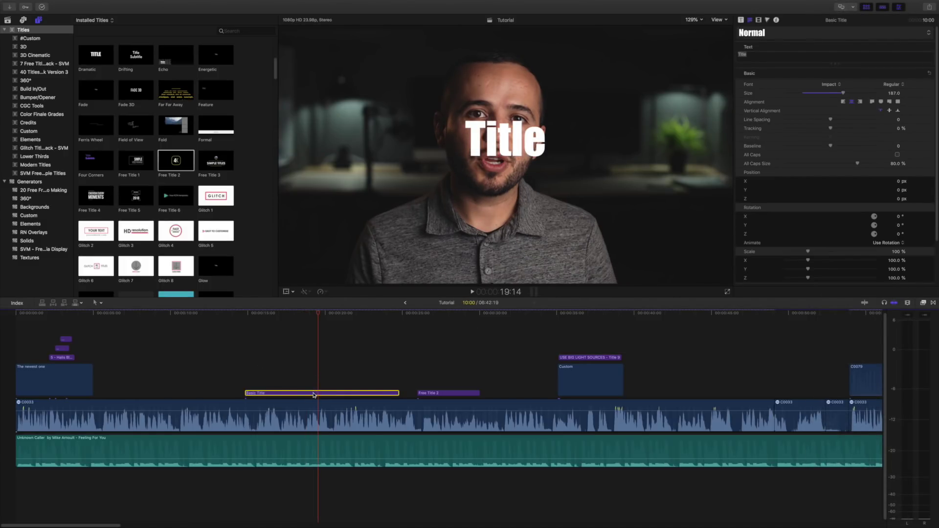
left_click_drag(313, 394, 347, 371)
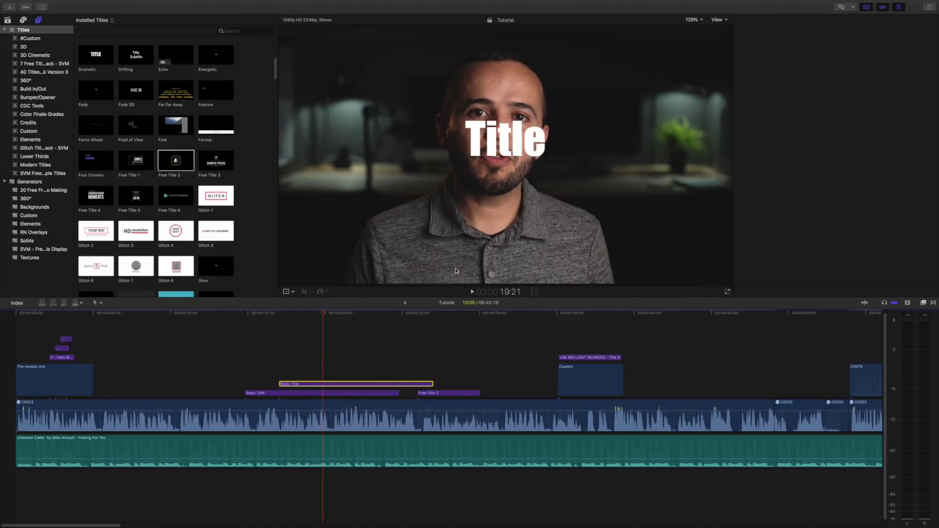
Step: Play the stacked titles near the start of the timeline and examine how their text appears in sequence
left_click(50, 336)
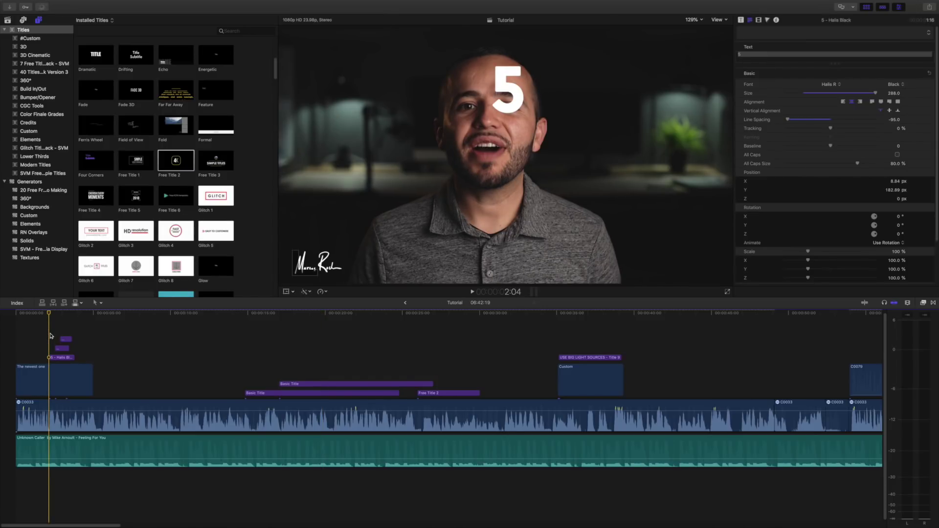
key("space")
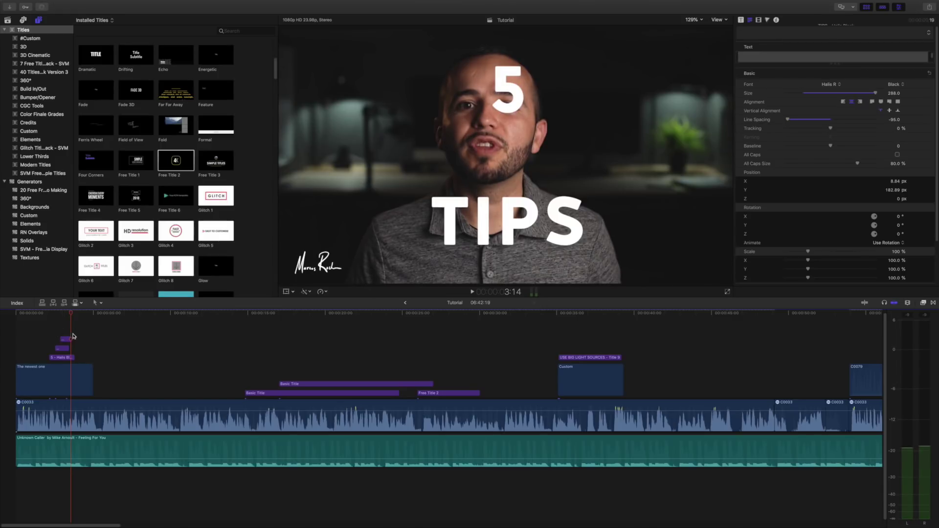
left_click(66, 359)
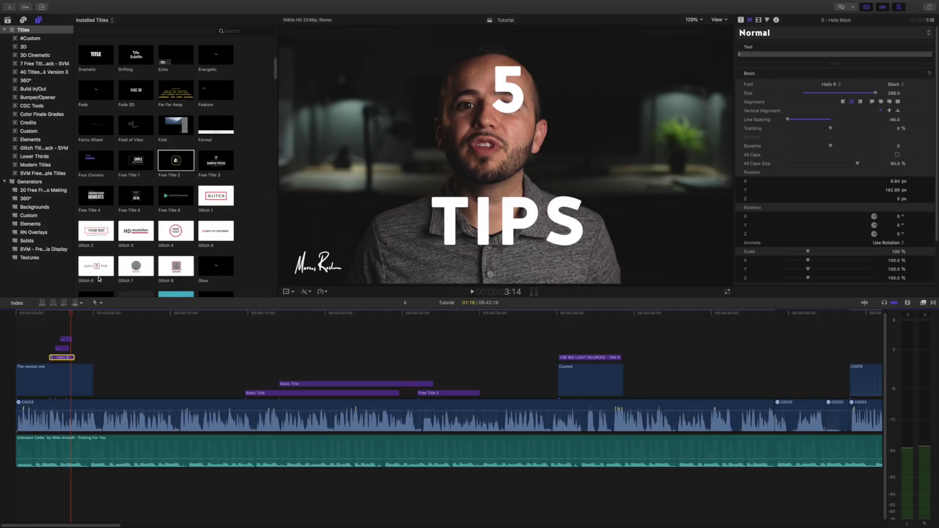
left_click(69, 326)
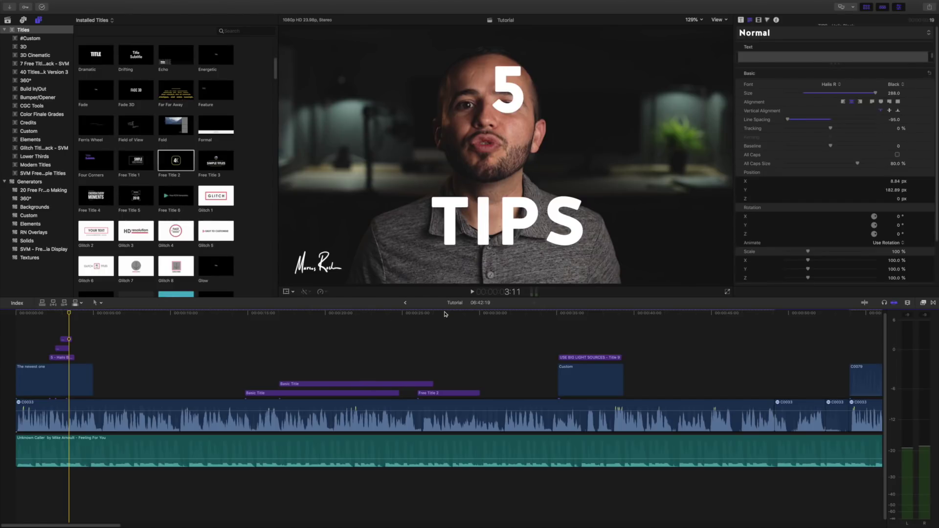
Step: Copy the short C0033 clip near 50 seconds above the storyline, directly before the Custom clip, and delete the copy
left_click(800, 406)
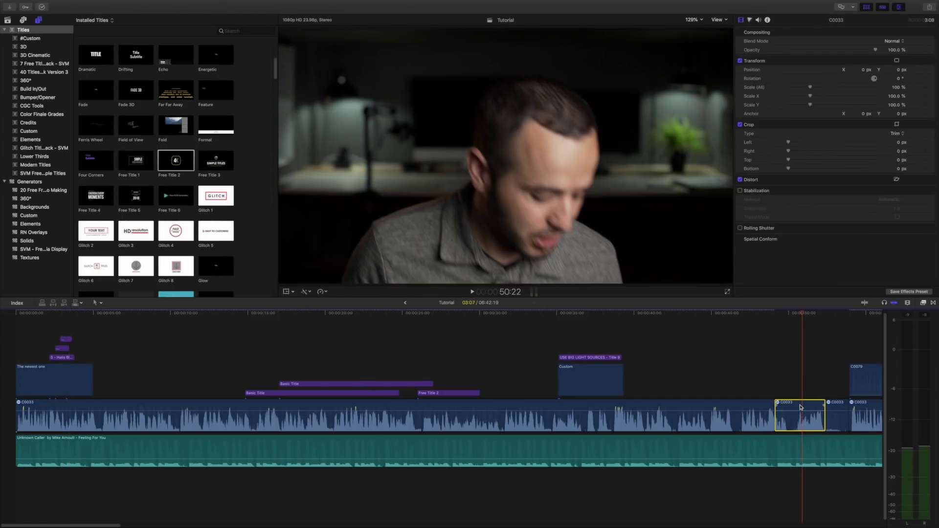
left_click_drag(800, 407, 526, 349)
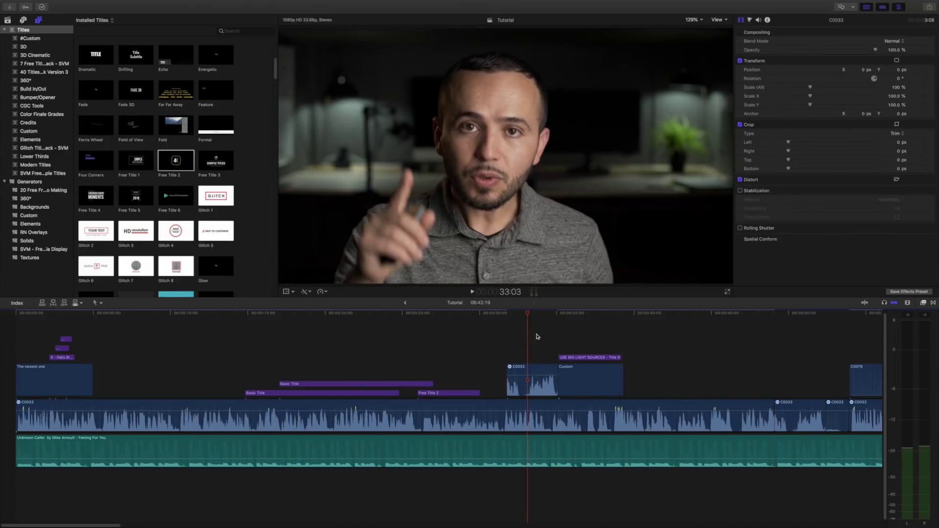
left_click(532, 369)
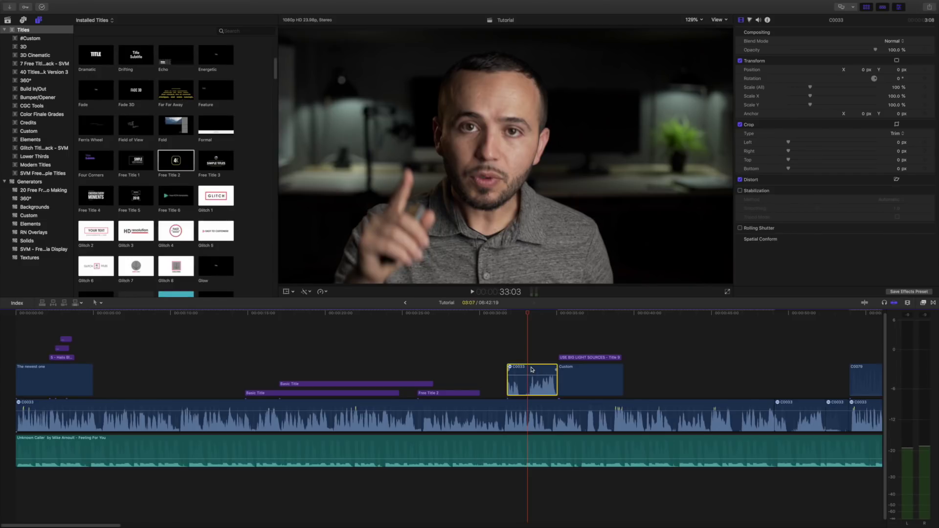
key("Delete")
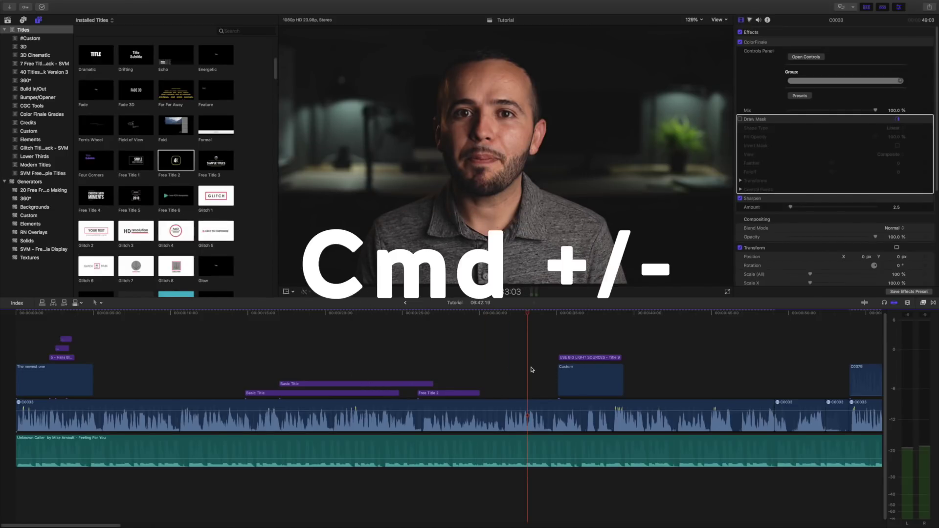
Step: Examine the timeline around 33:03 at different scales, from detailed waveforms to the whole project
key("super+equal")
key("super+equal")
key("super+equal")
key("super+equal")
key("super+equal")
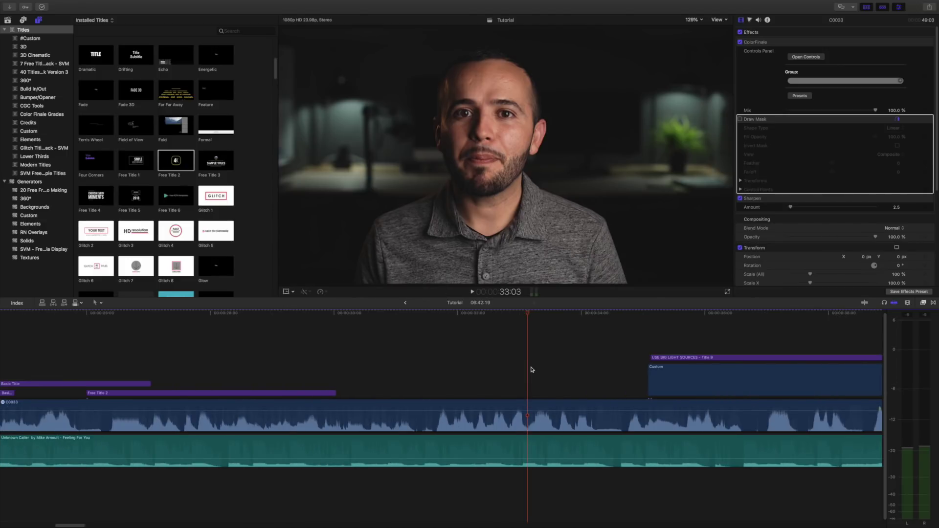
key("super+minus")
key("super+minus")
key("super+minus")
key("super+minus")
key("super+minus")
key("super+minus")
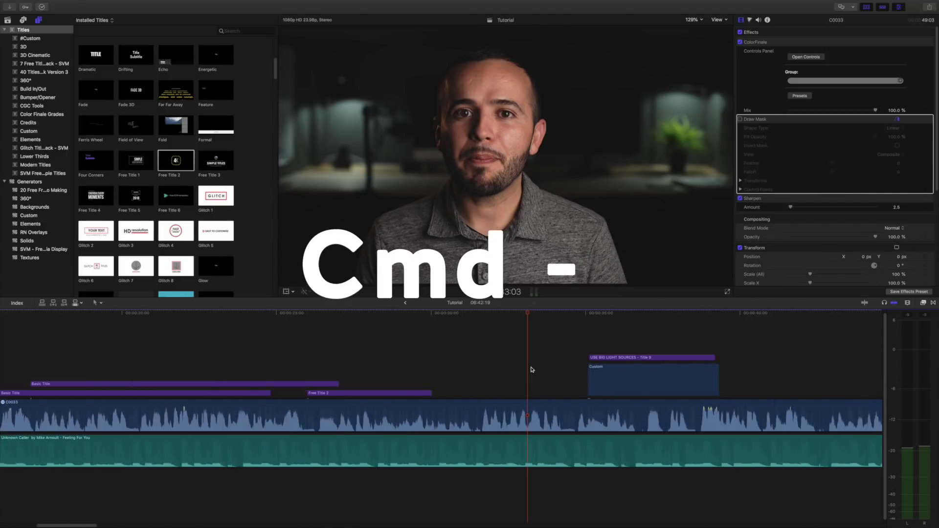
key("super+minus")
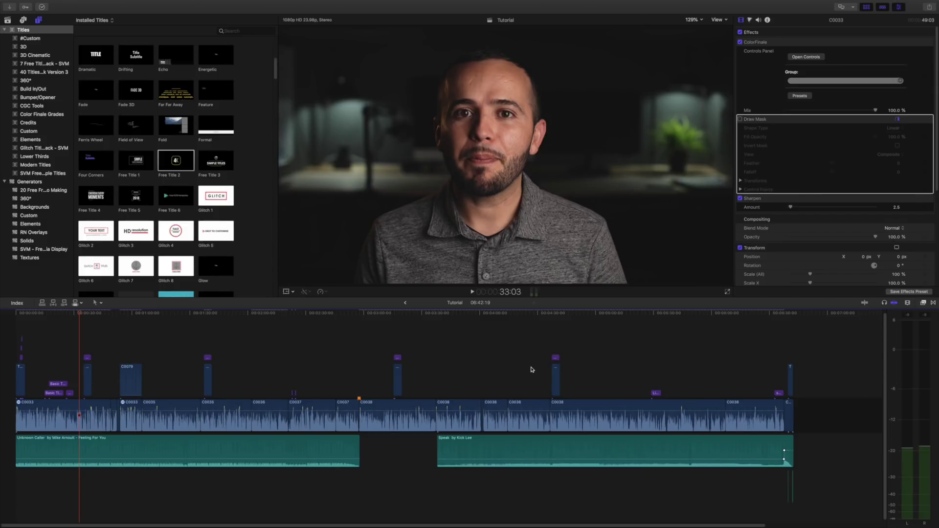
key("super+equal")
key("super+equal")
key("super+equal")
key("super+equal")
key("super+equal")
key("super+equal")
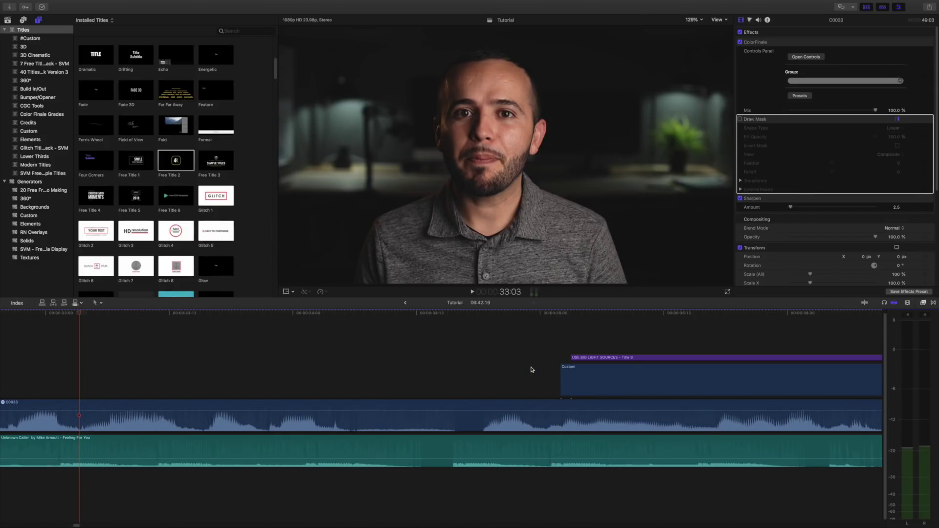
key("super+minus")
key("super+minus")
key("super+minus")
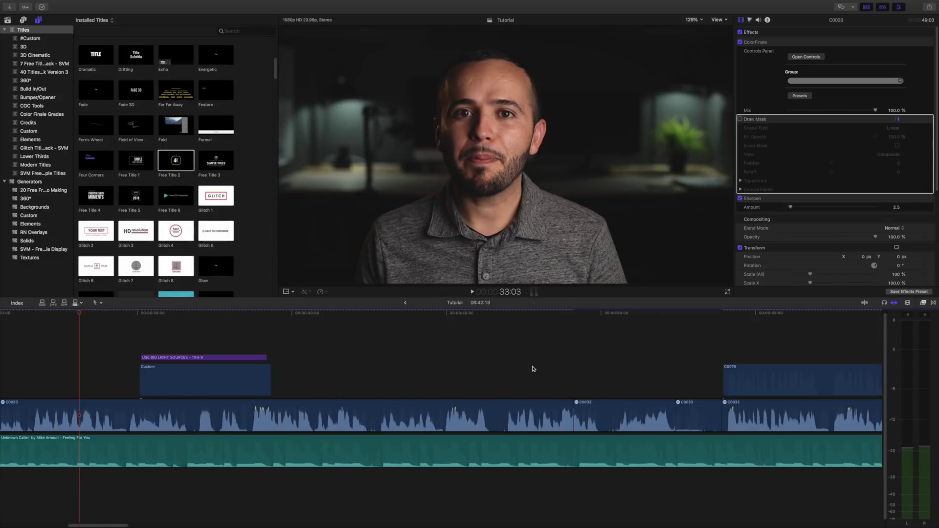
Step: Split the short C0033 clip at 50:14, where speech resumes after the silent gap
left_click(615, 386)
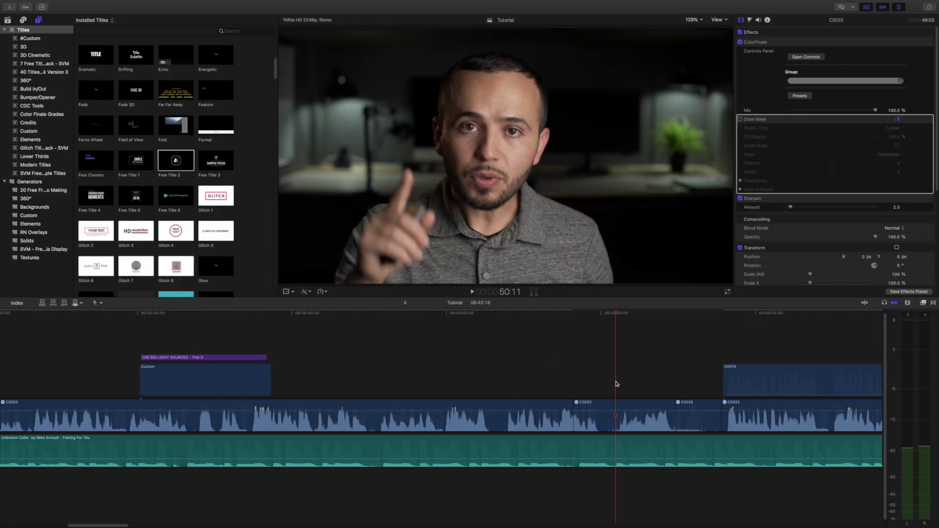
left_click(617, 402)
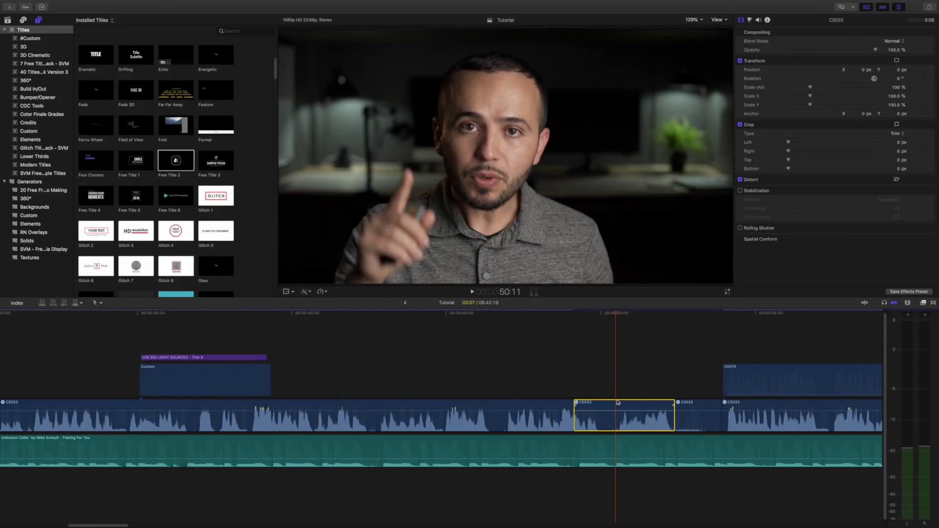
key("super+equal")
key("super+equal")
key("super+equal")
key("super+equal")
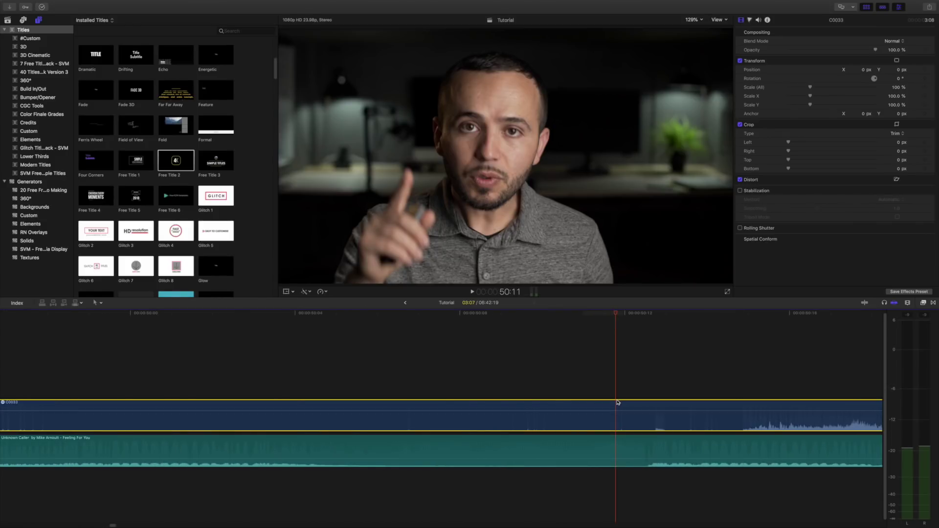
key("super+minus")
key("super+minus")
key("super+minus")
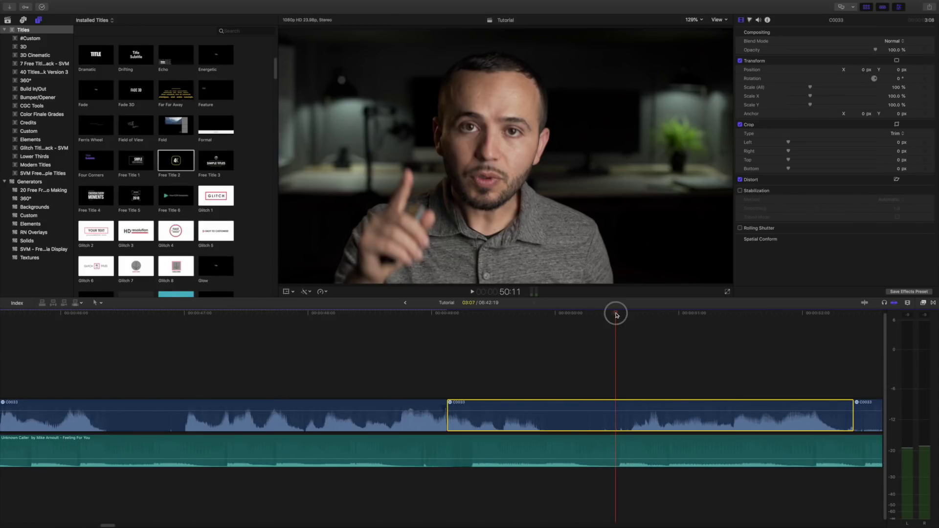
left_click_drag(615, 314, 630, 320)
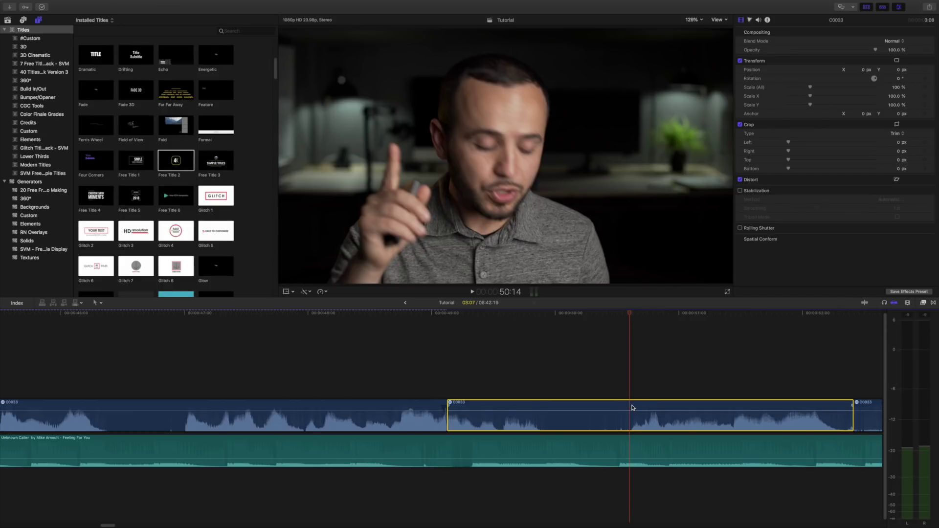
key("super+b")
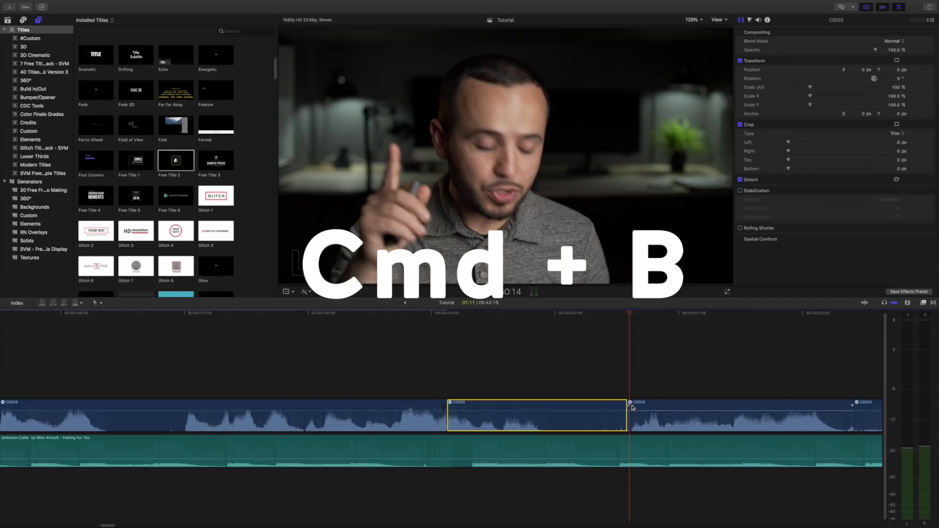
Step: Split the long C0033 clip at 46:17, shortly before the short C0033 clips
left_click_drag(630, 315, 458, 369)
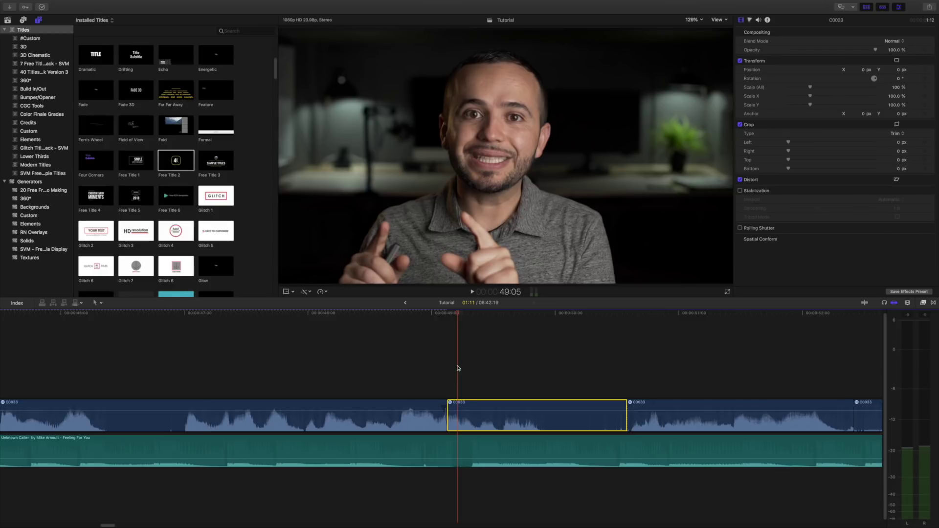
key("super+minus")
key("super+minus")
key("super+minus")
left_click(172, 411)
left_click(423, 377)
left_click(420, 316)
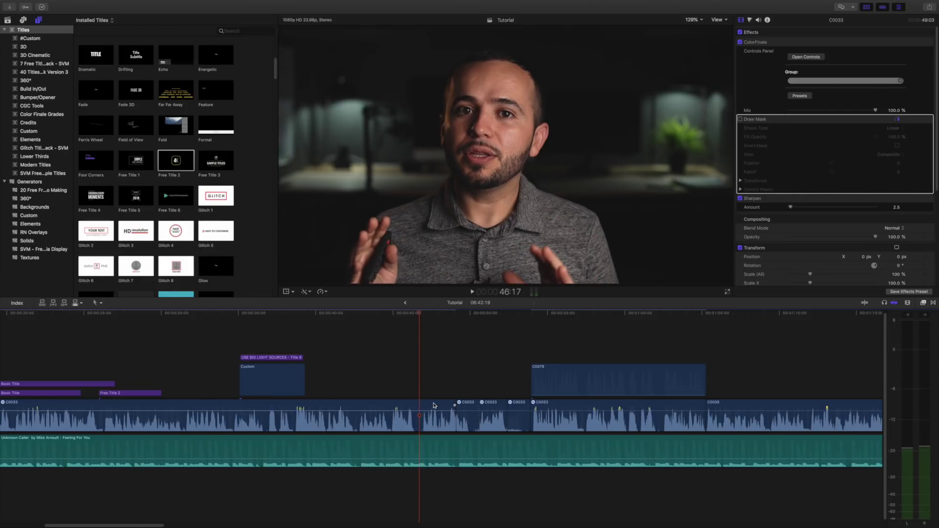
left_click(421, 408)
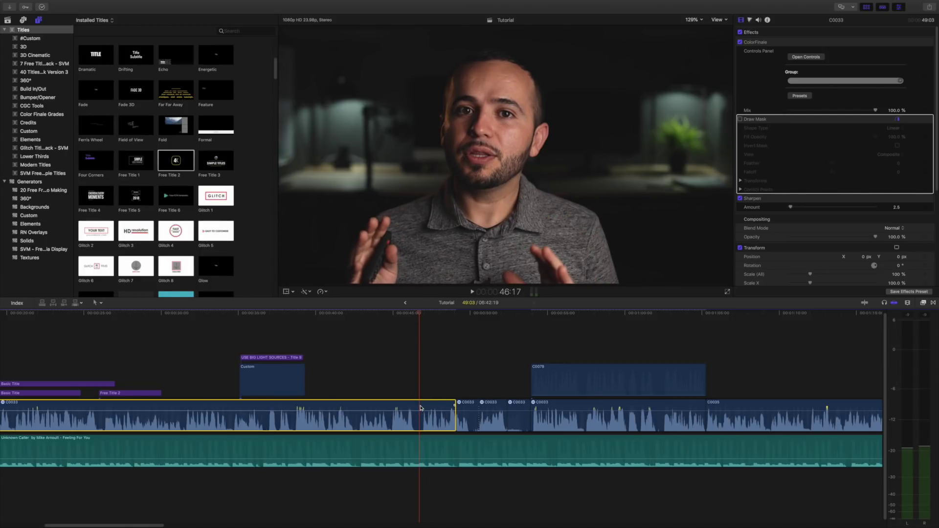
key("super+b")
Step: Apply the Gaussian blur effect to the short C0033 segment starting at 46:17 and play part of it
left_click(435, 403)
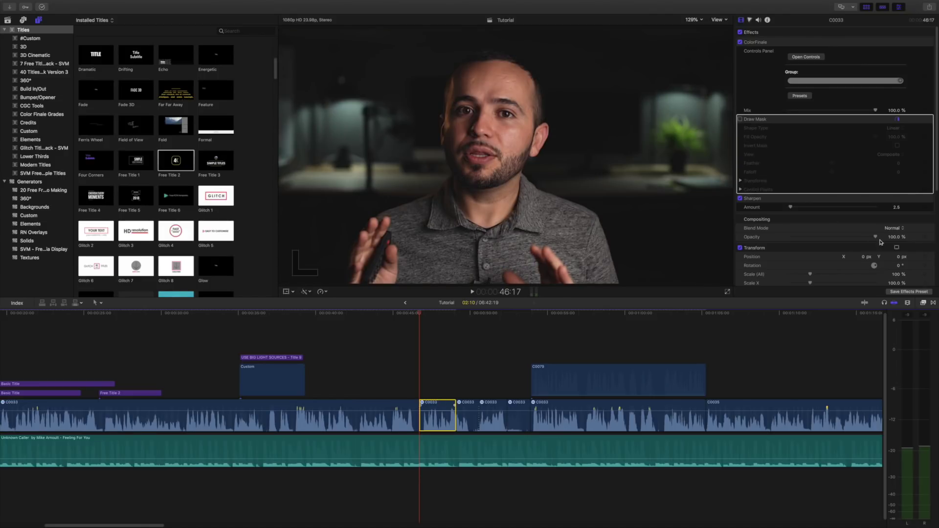
left_click(923, 303)
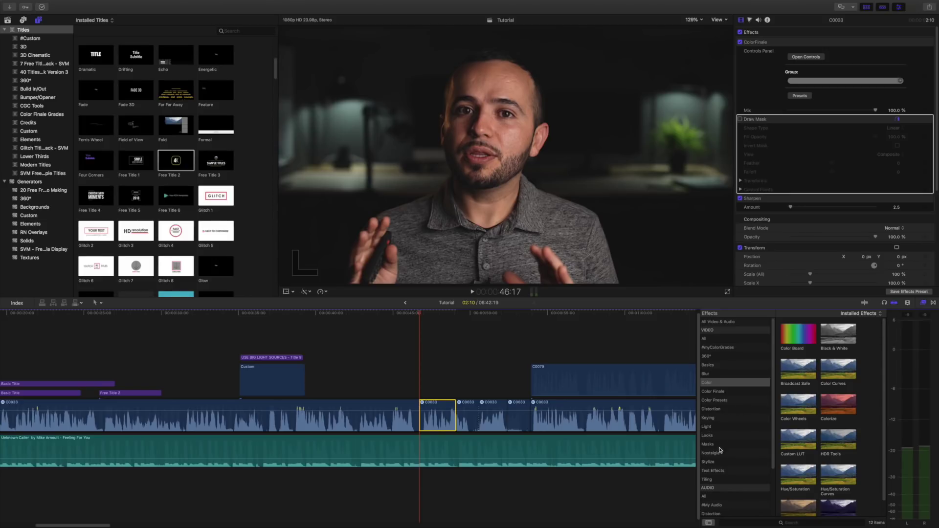
left_click(745, 373)
left_click_drag(798, 370, 438, 416)
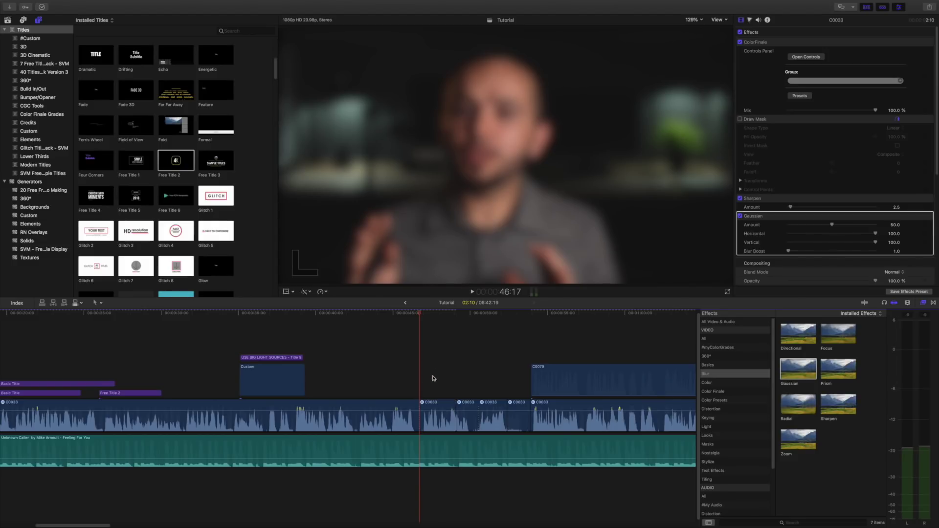
key("space")
key("space")
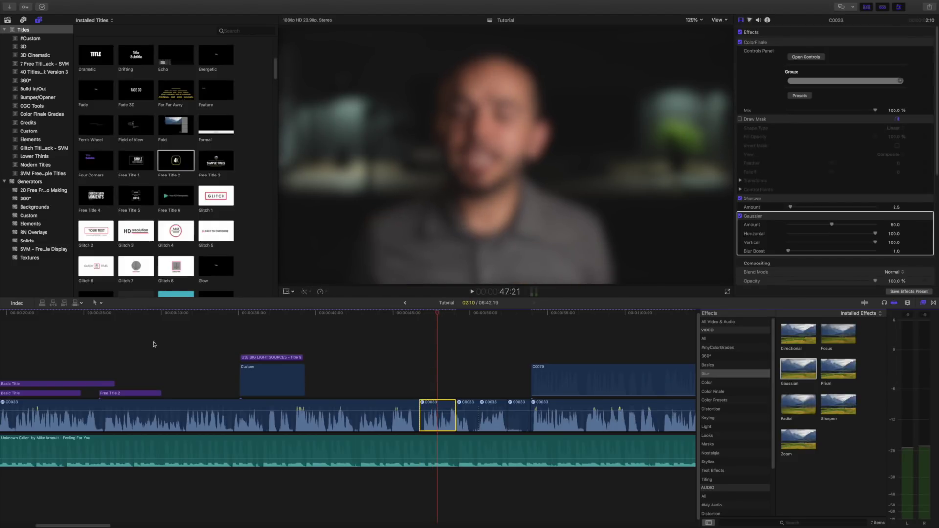
Step: Move the lower Basic Title above the blurred C0033 segment, fit it to that segment's length, and scrub across it
left_click_drag(29, 394, 420, 393)
left_click(441, 390)
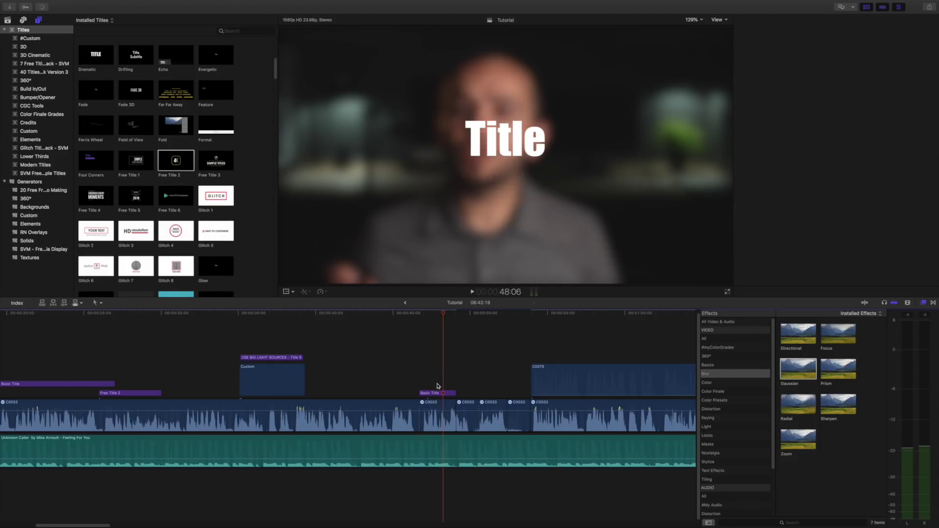
left_click(440, 390)
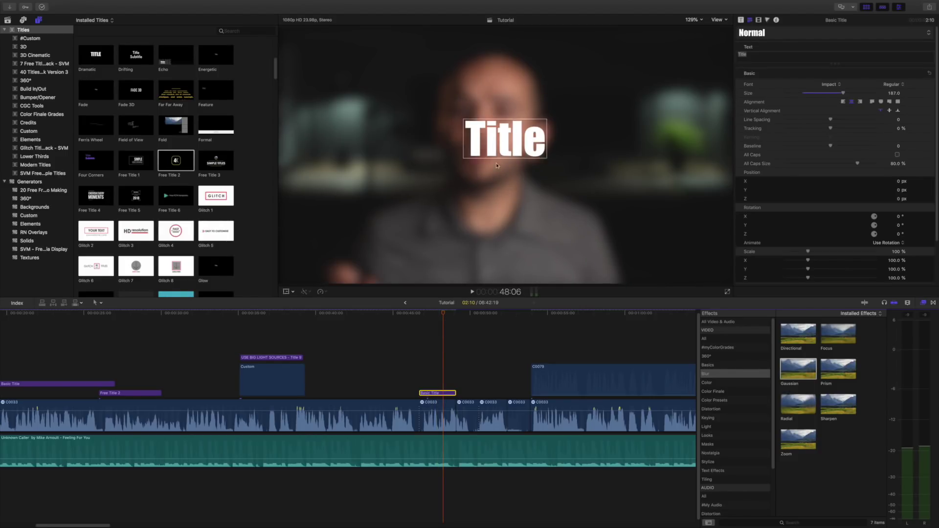
left_click(419, 381)
left_click_drag(420, 313, 451, 322)
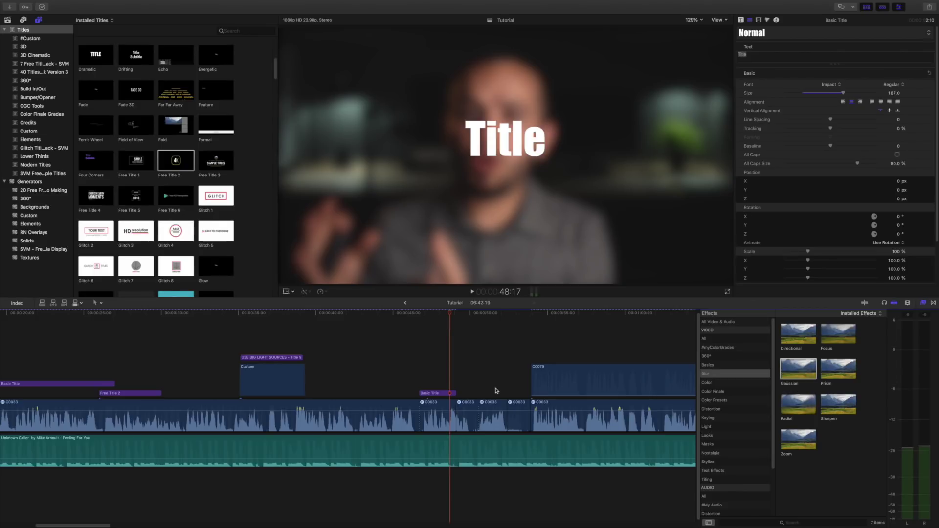
Step: Step the playhead forward in ten-frame jumps from 47:15 in the blurred segment through the short C0033 clips
left_click(513, 380)
left_click(433, 365)
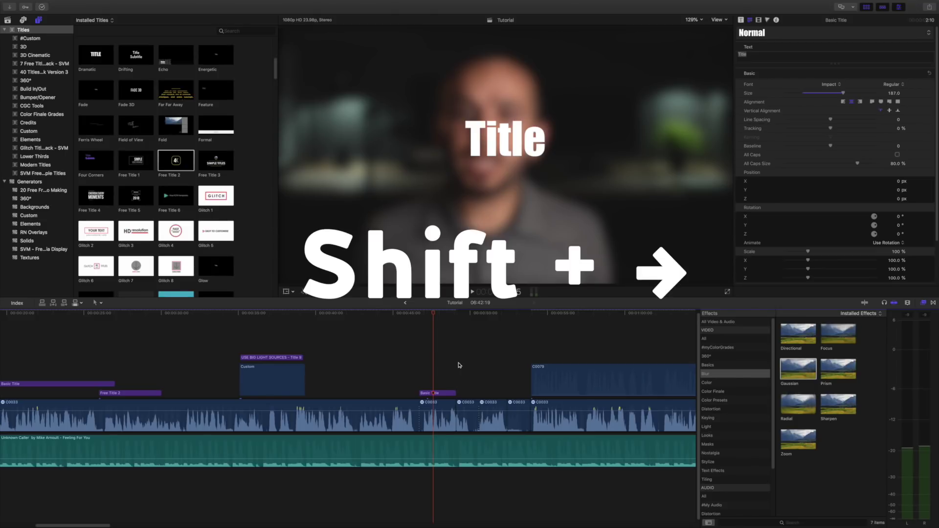
key("shift+Right")
key("shift+Right")
key("shift+Right")
key("shift+Right")
key("shift+Right")
key("shift+Right")
key("shift+Right")
key("shift+Right")
key("shift+Right")
key("shift+Right")
key("shift+Right")
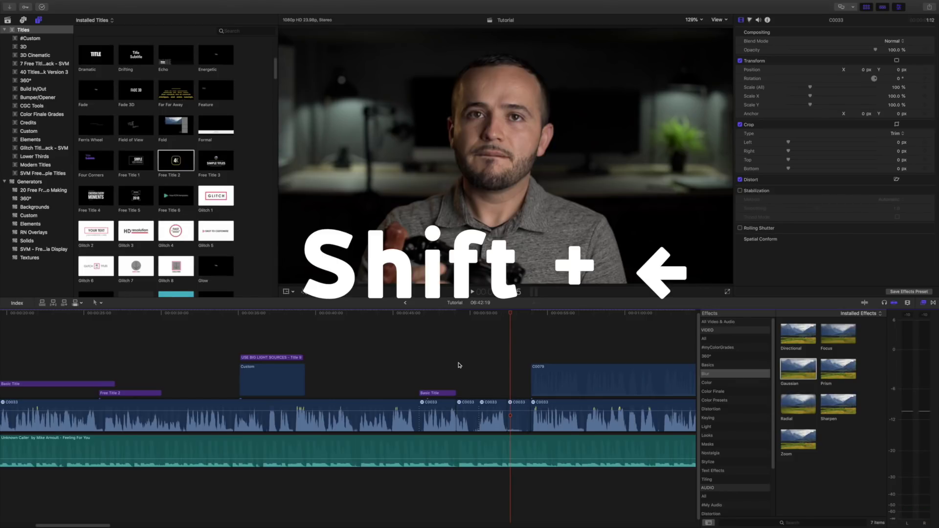
Step: Step the playhead back in ten-frame jumps to 47:15 under the Basic Title, and one jump forward to 48:01
key("shift+Left")
key("shift+Left")
key("shift+Left")
key("shift+Left")
key("shift+Left")
key("shift+Left")
key("shift+Left")
key("shift+Left")
key("shift+Left")
key("shift+Left")
key("shift+Left")
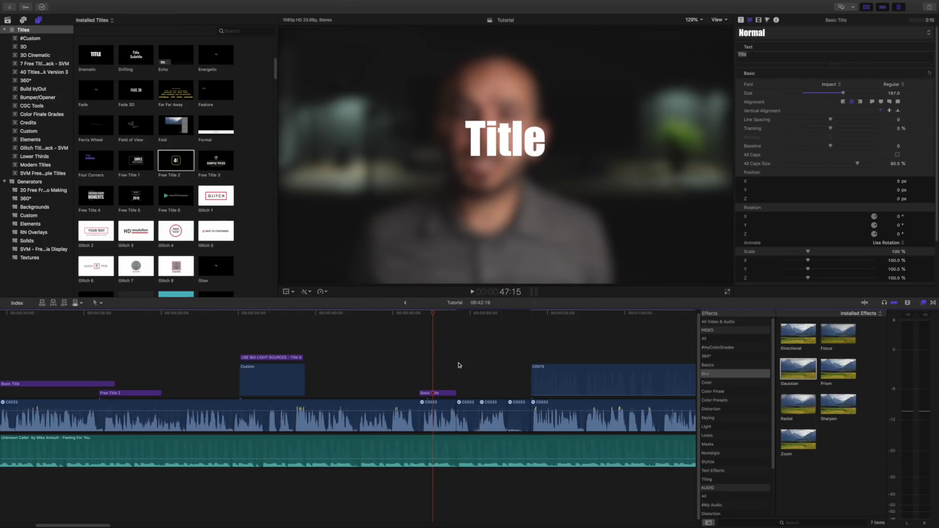
key("shift+Right")
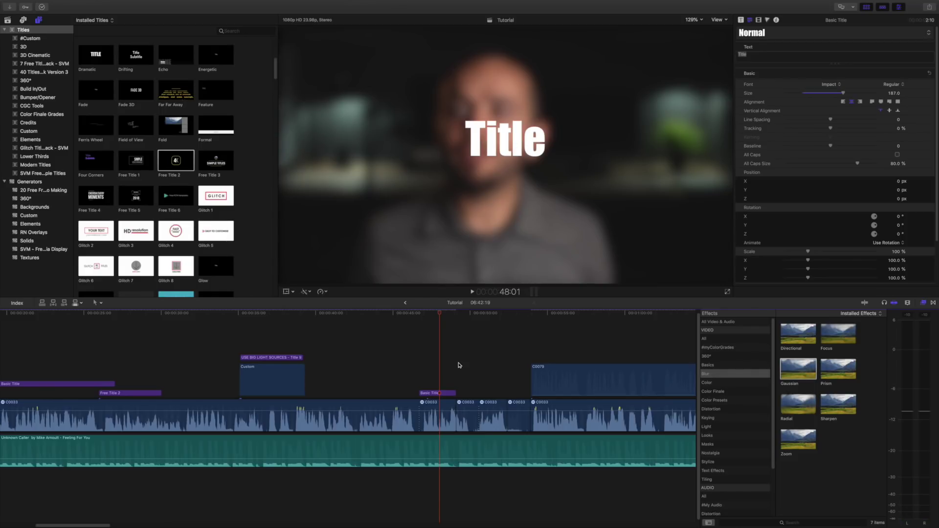
Step: Trim the end of the long C0033 clip before the blurred segment to 42:15 and review the cut
key("space")
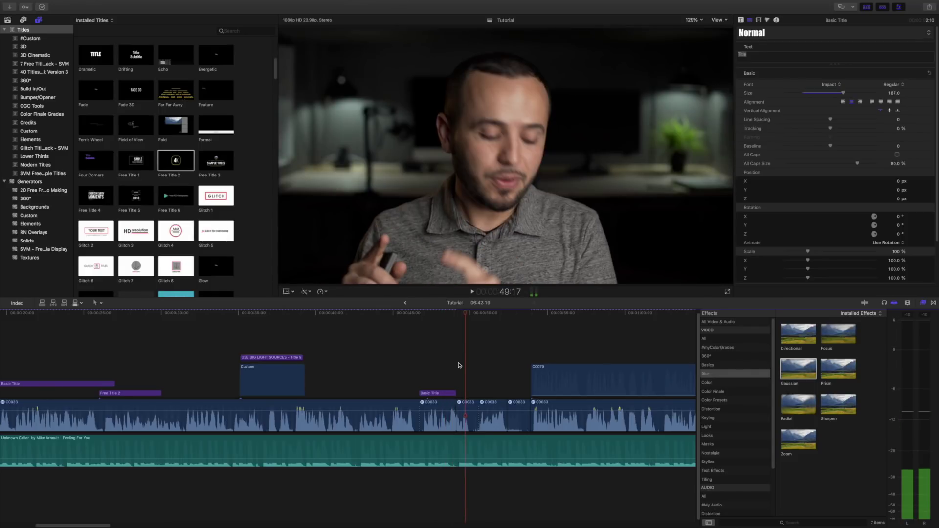
key("j")
key("j")
key("j")
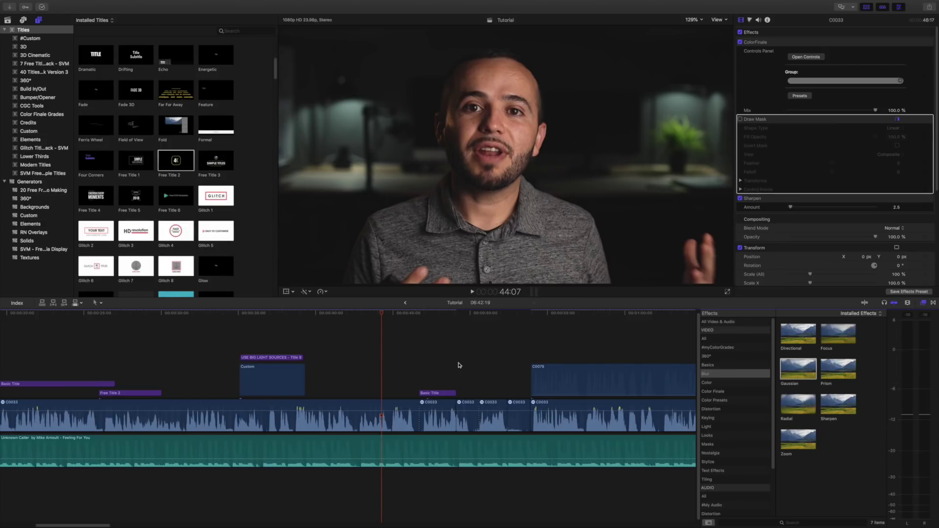
key("j")
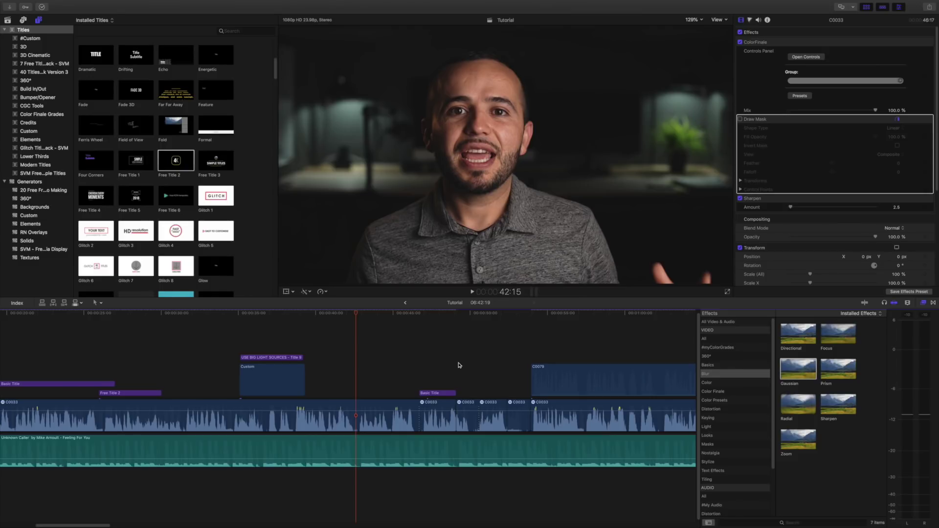
key("alt+bracketright")
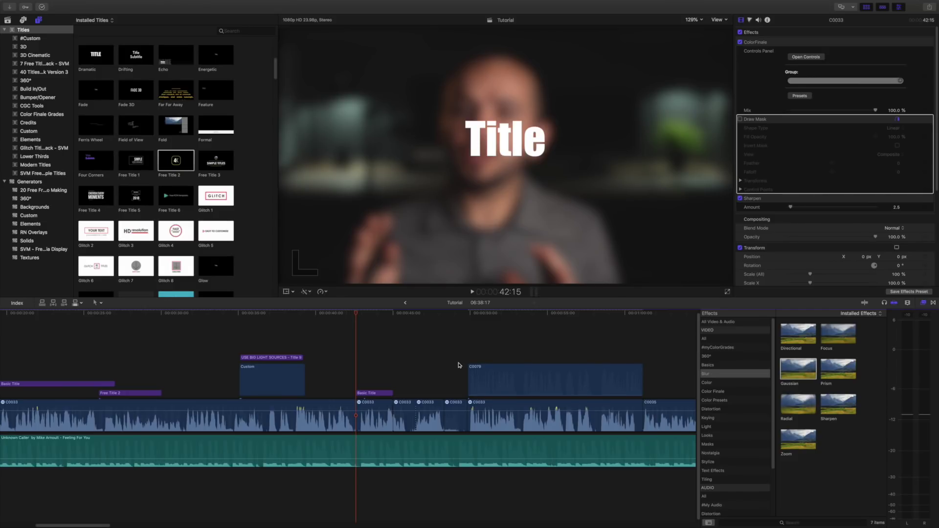
key("shift+slash")
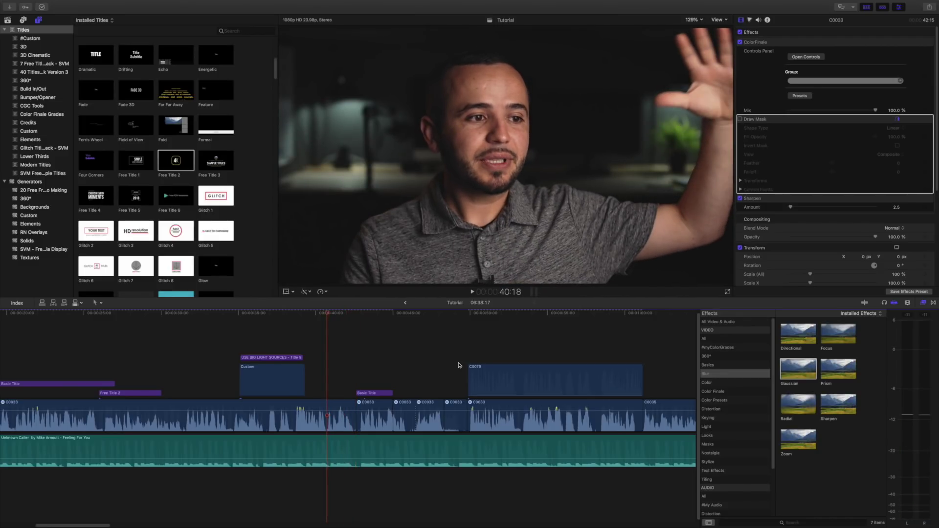
key("Left")
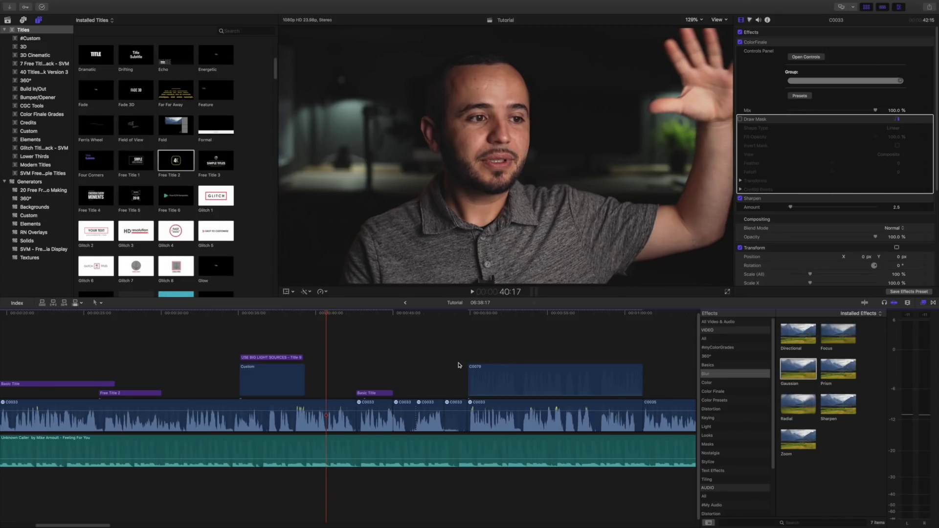
Step: Trim the start of the C0035 clip, which follows the C0033 clip under C0079, to 1:05:08
scroll(459, 364, "right", 10)
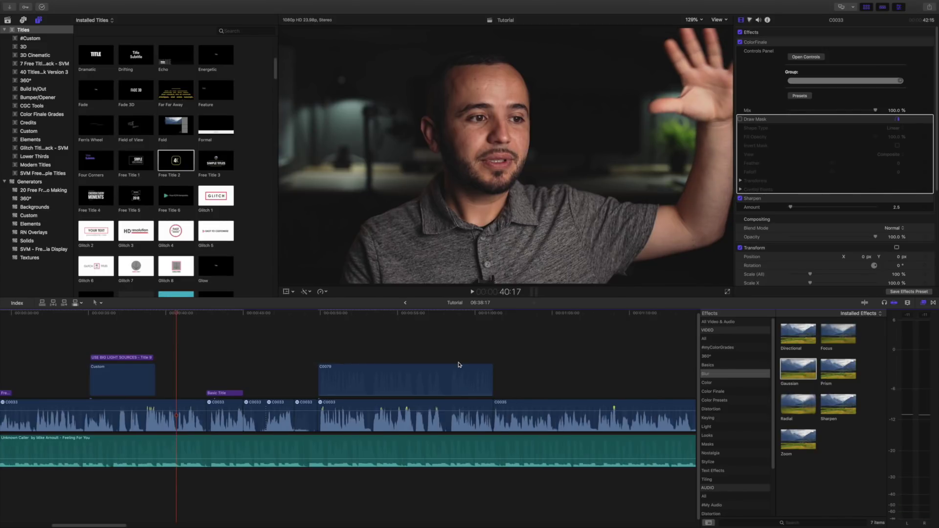
left_click(481, 357)
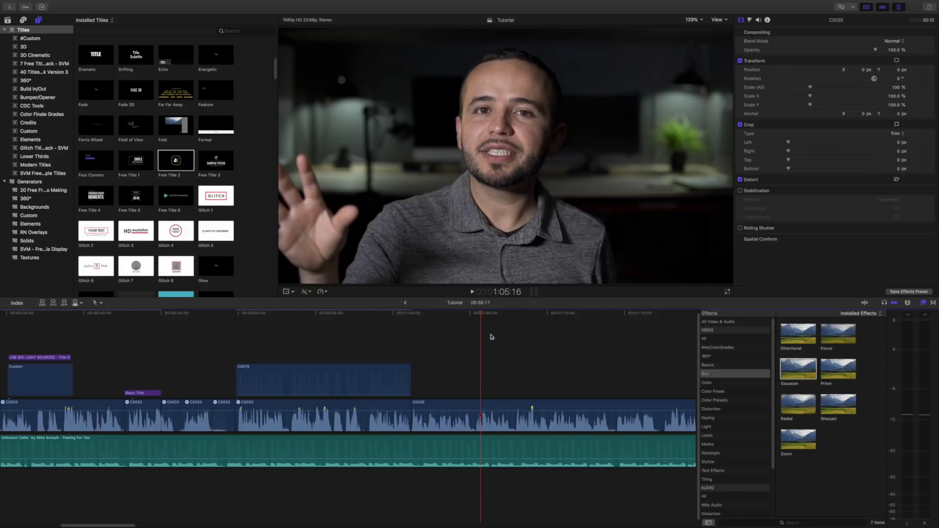
left_click(476, 315)
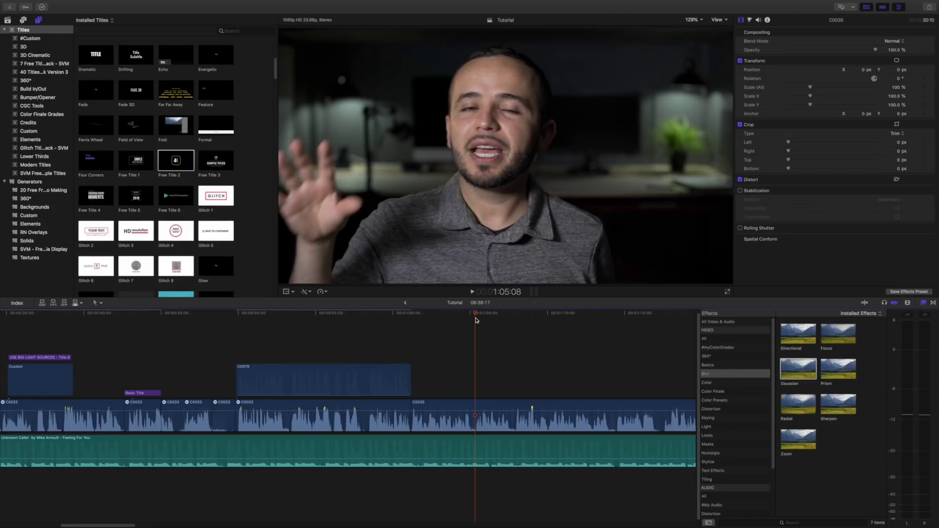
key("alt+bracketleft")
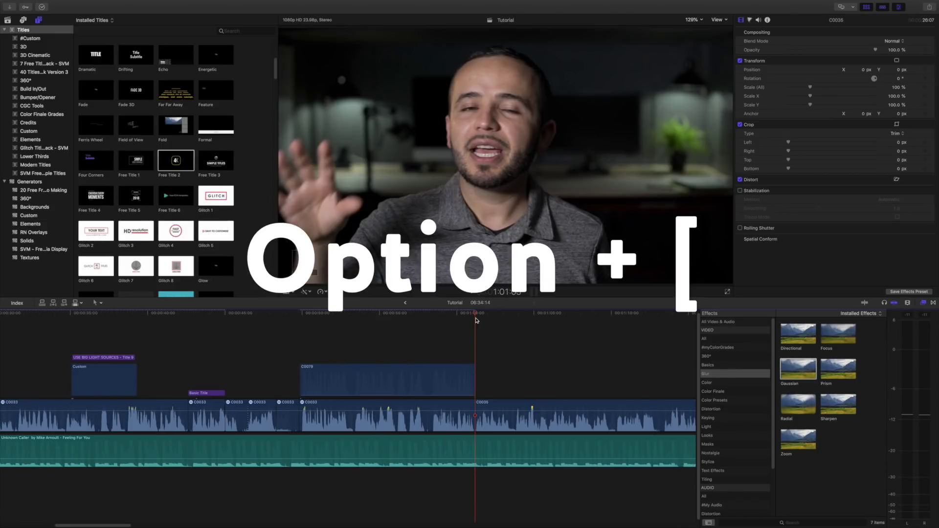
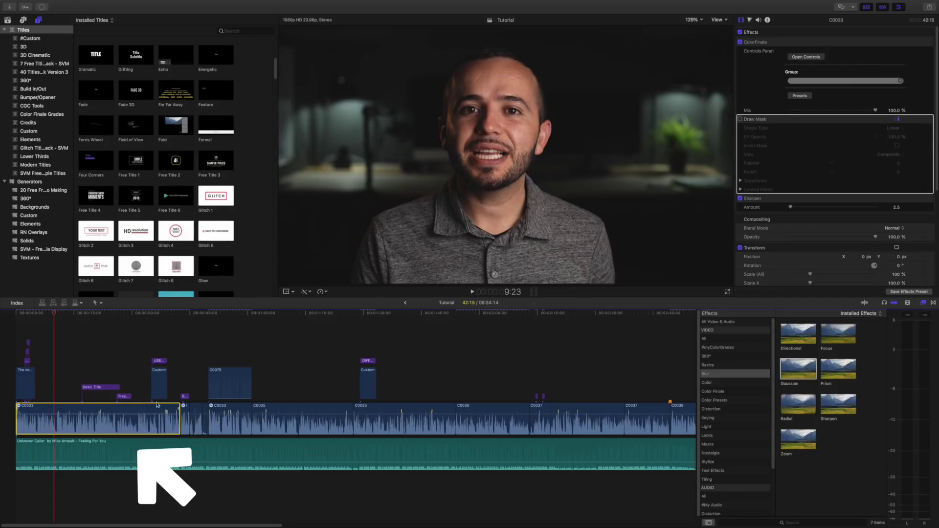
Step: Examine the Channel EQ, Compressor and Adaptive Limiter audio effects on the first C0033 clip
left_click(300, 372)
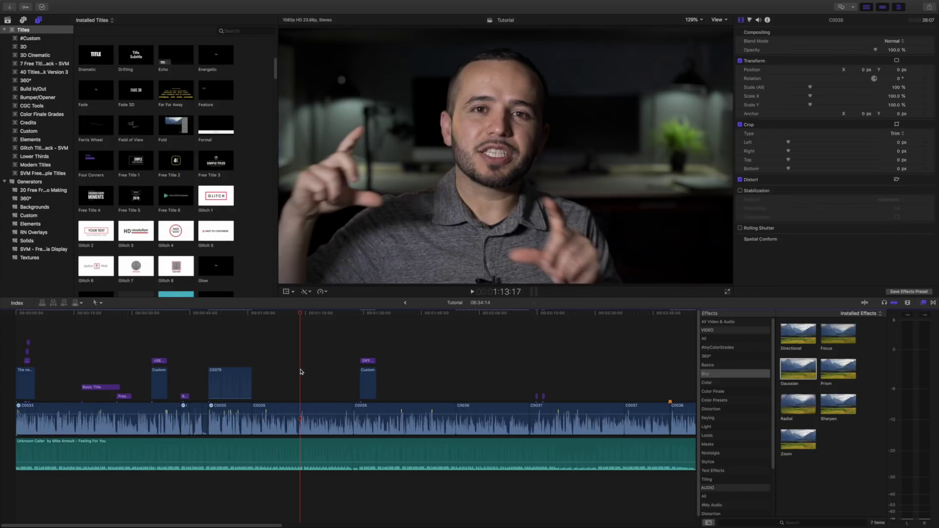
left_click(570, 384)
left_click(66, 387)
left_click(65, 418)
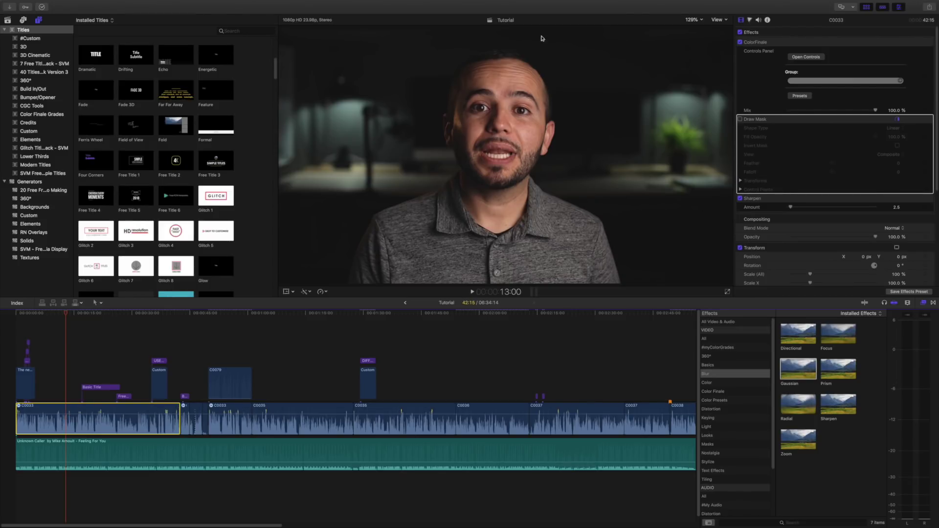
left_click(758, 19)
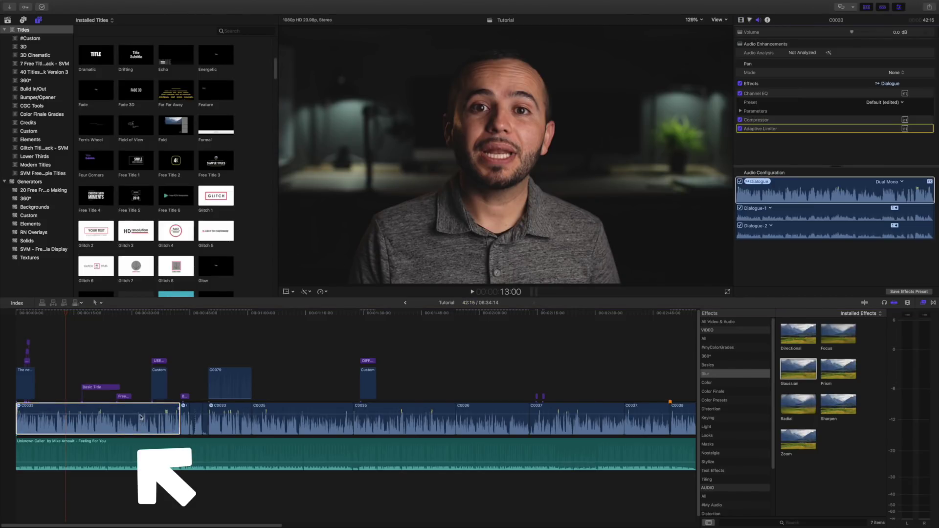
left_click(758, 95)
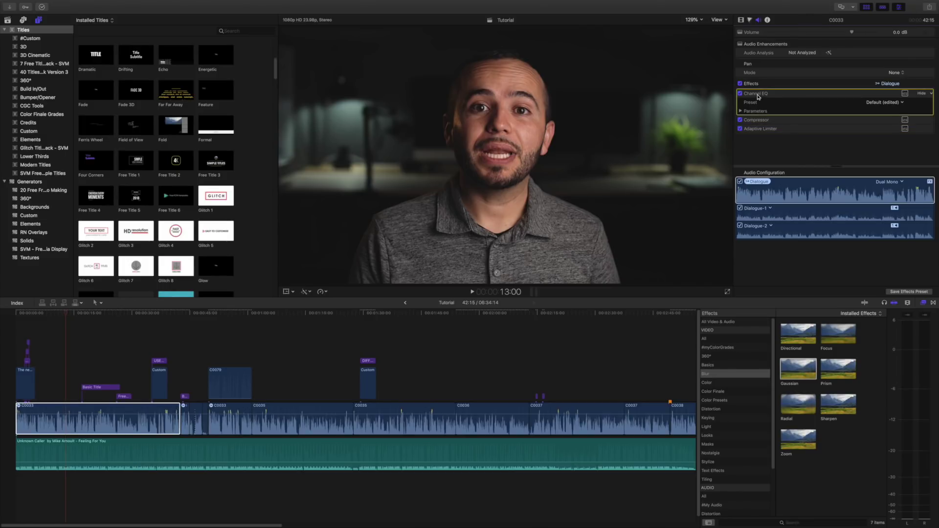
left_click(757, 119)
left_click(759, 129)
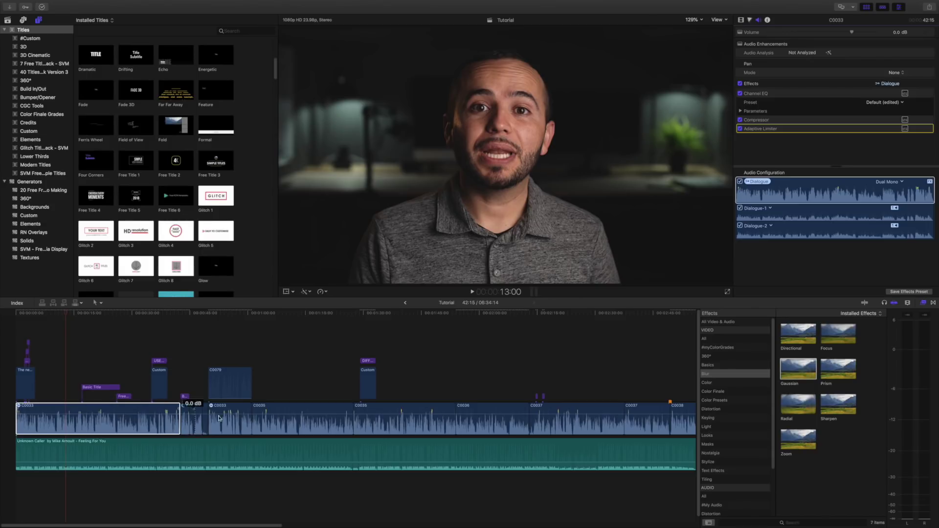
Step: Copy the first C0033 clip and select all the remaining clips in the primary storyline
key("super+minus")
key("super+minus")
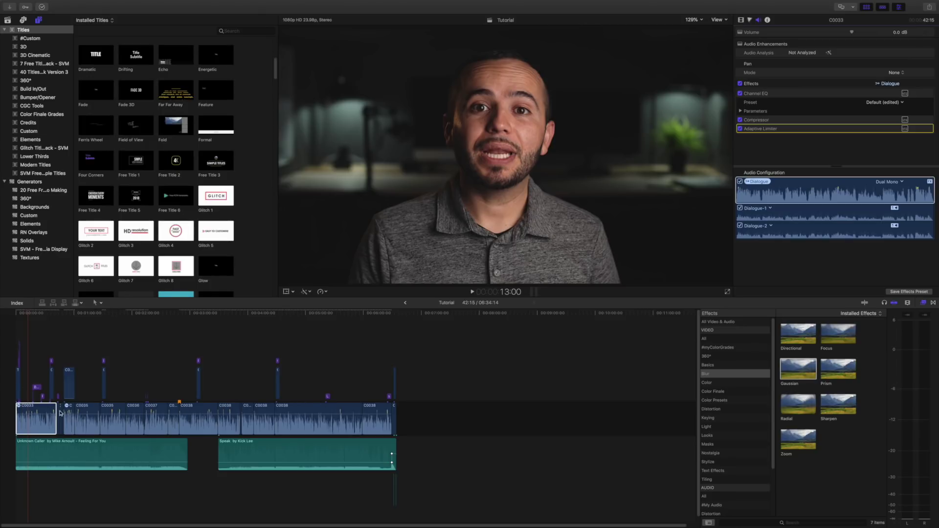
left_click(32, 412)
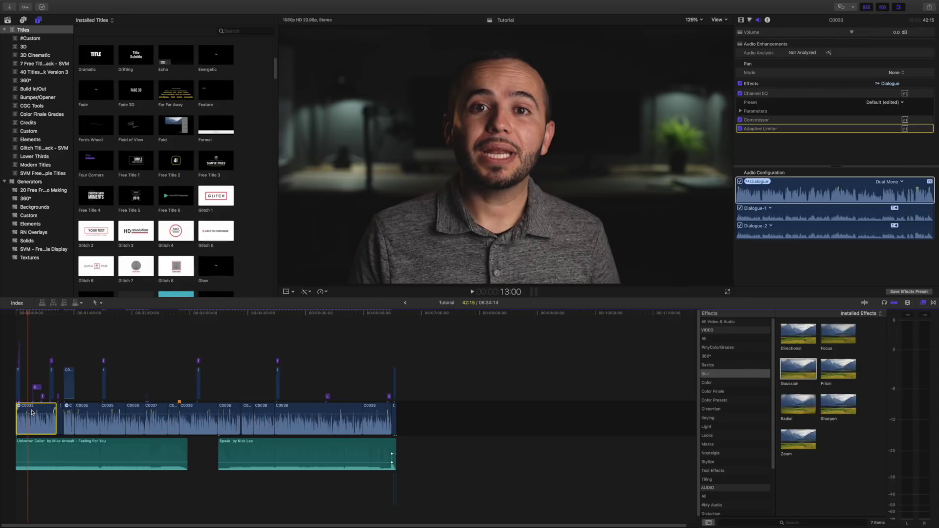
key("super+c")
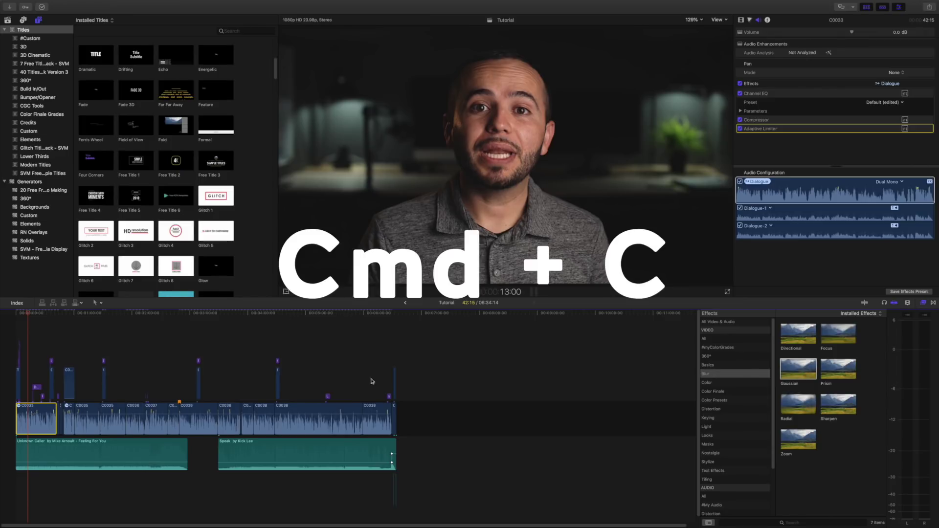
left_click_drag(430, 419, 59, 418)
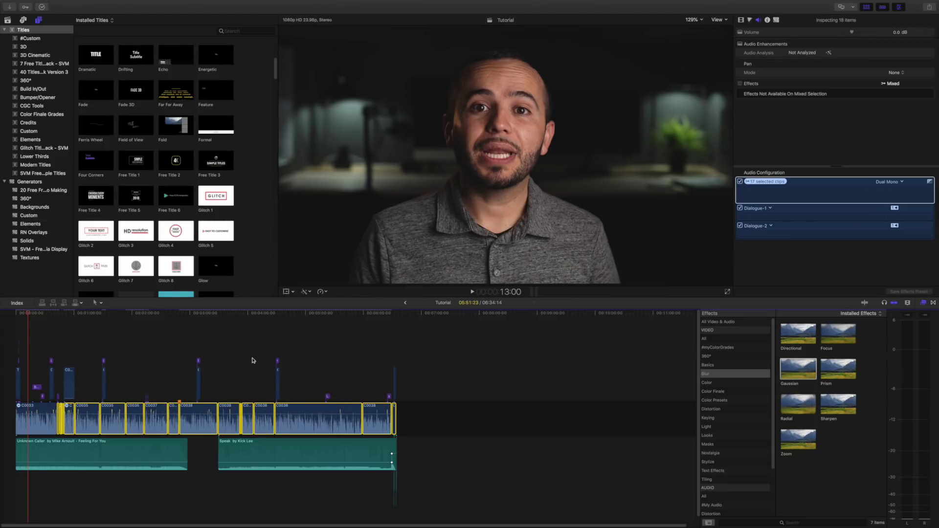
key("super+equal")
key("super+equal")
key("super+equal")
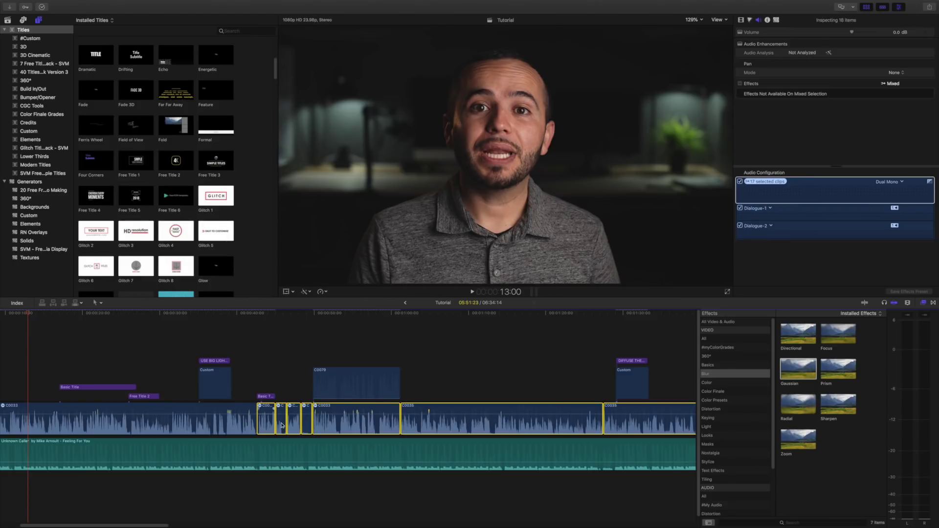
Step: Paste the copied clip's attributes, including the Channel EQ, Compressor and Adaptive Limiter audio effects, onto all the selected clips
key("super+shift+v")
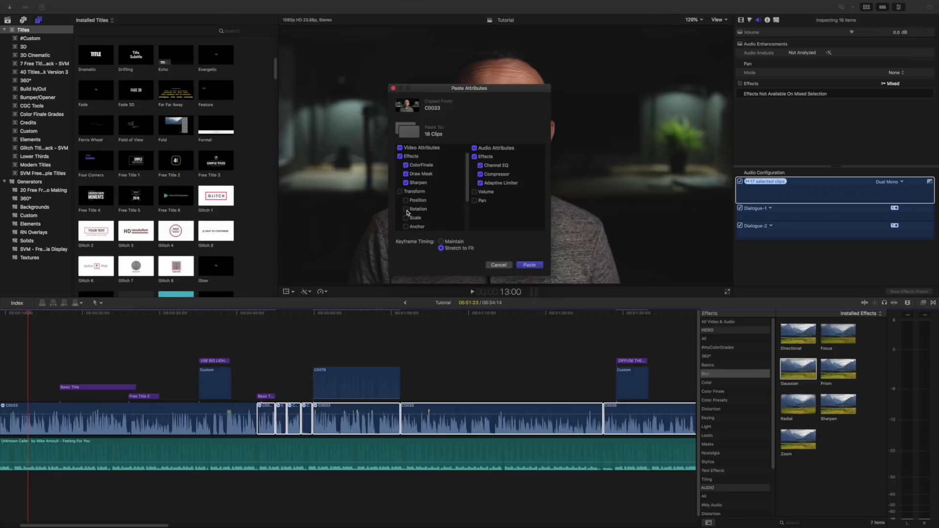
left_click(474, 156)
left_click(475, 156)
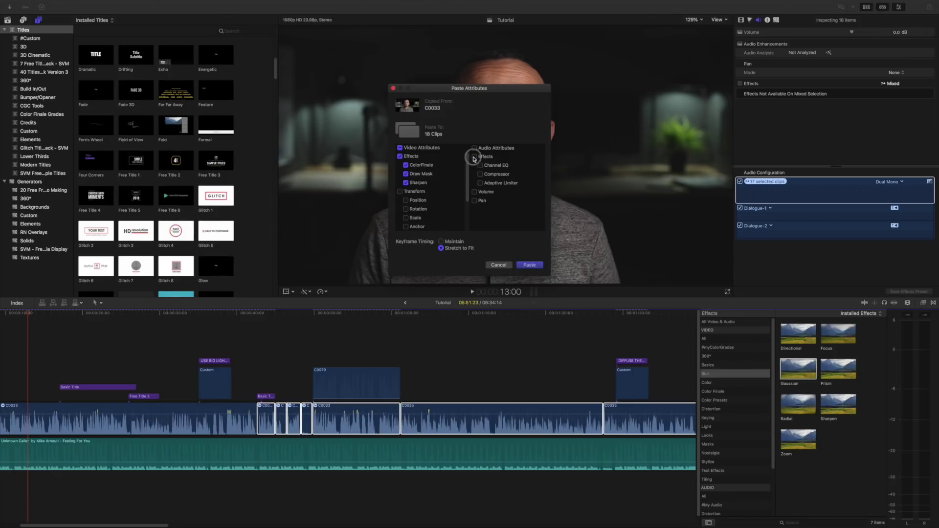
left_click(532, 266)
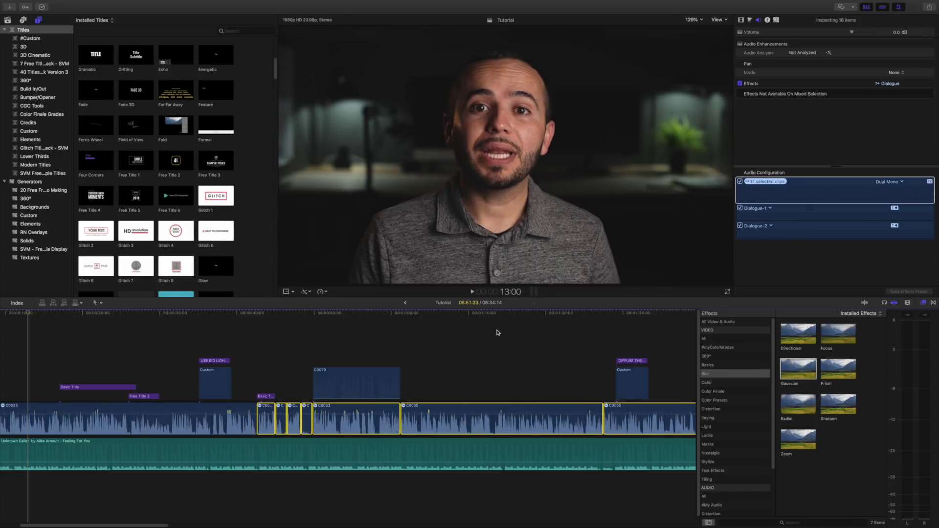
Step: Examine the audio effects on the C0035, C0037 and C0038 clips along the timeline
left_click(498, 333)
left_click(533, 409)
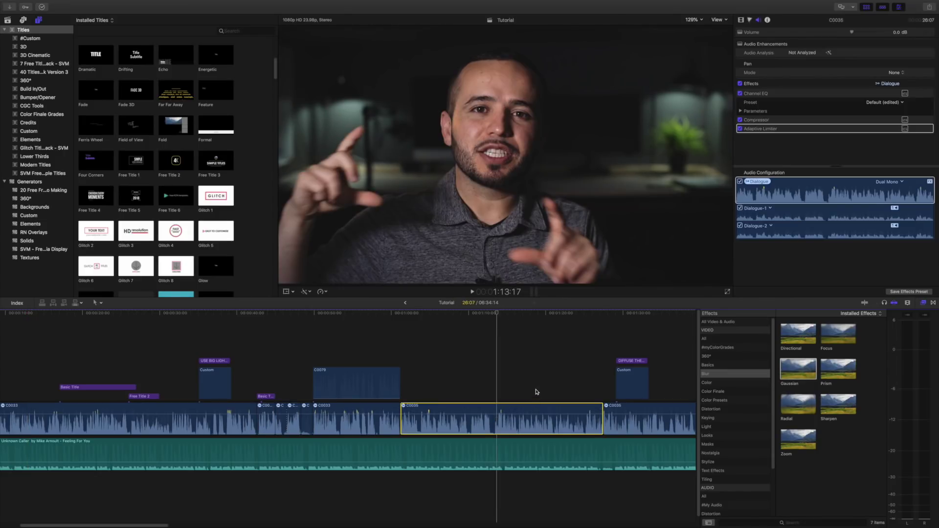
scroll(537, 392, "right", 10)
left_click(550, 373)
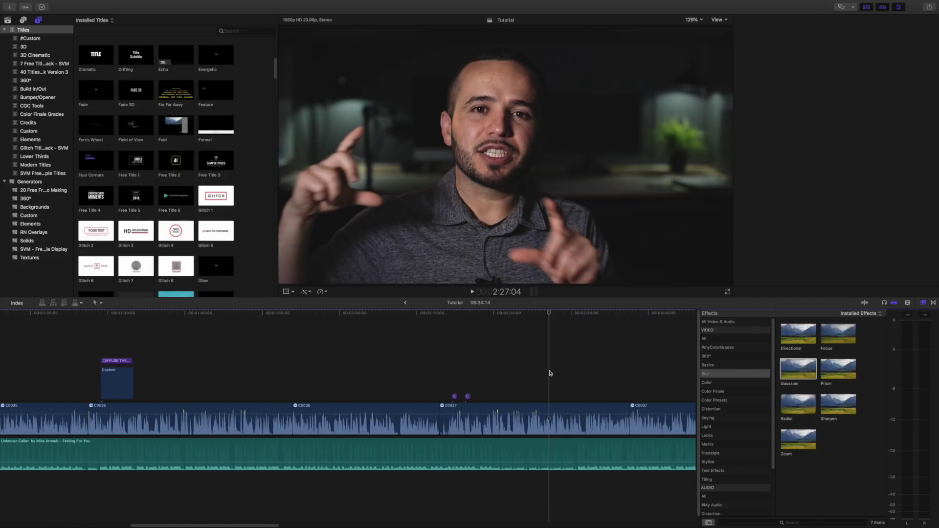
scroll(467, 366, "right", 6)
left_click(467, 366)
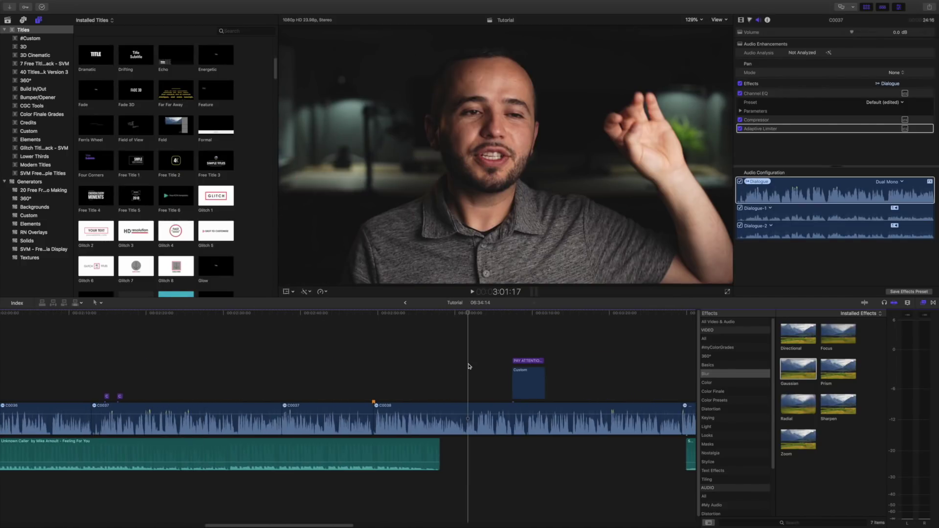
scroll(470, 365, "right", 2)
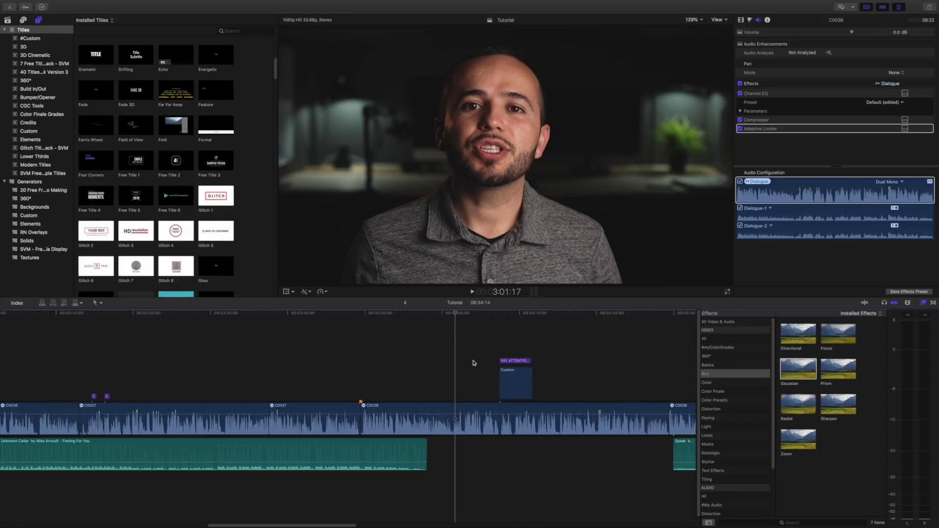
scroll(396, 352, "left", 3)
scroll(559, 365, "right", 8)
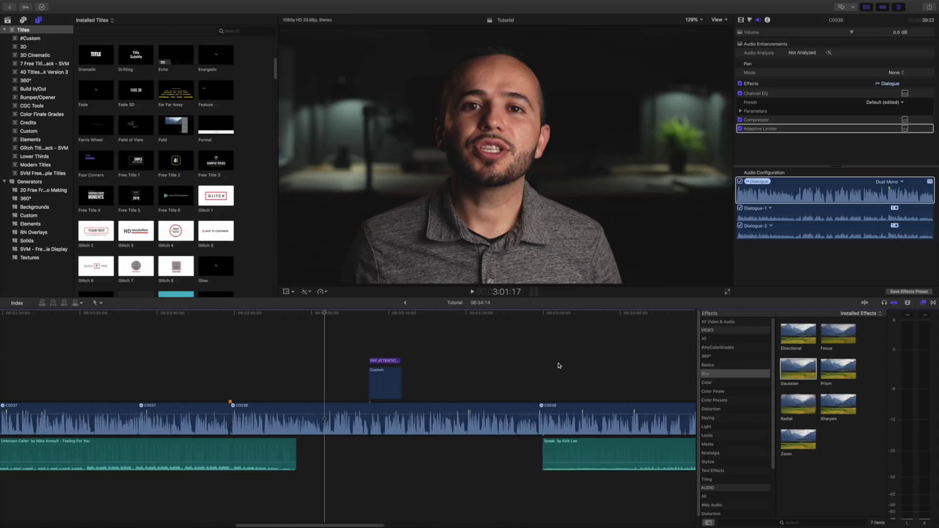
scroll(559, 365, "right", 5)
left_click(387, 373)
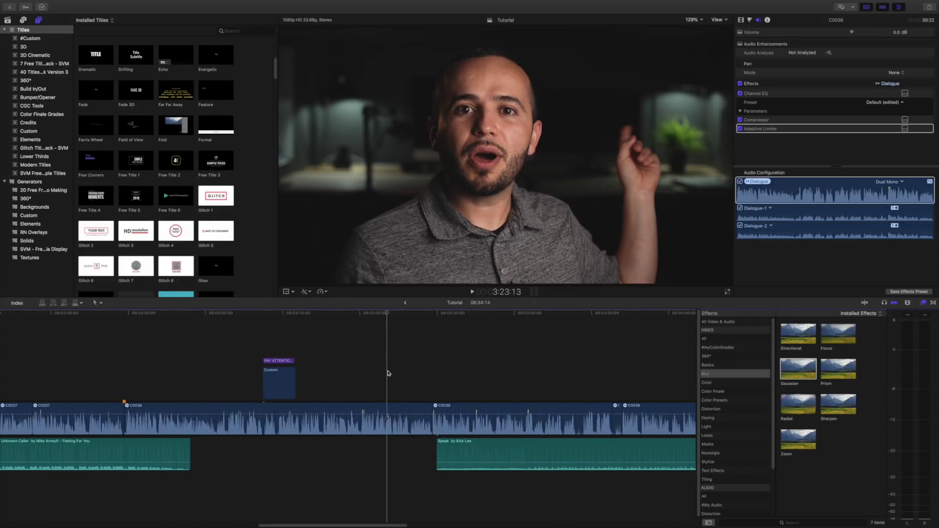
left_click(409, 411)
key("space")
Step: Add a marker at 2:50:01 near the start of the C0038 clip and name it "add photo"
key("super+minus")
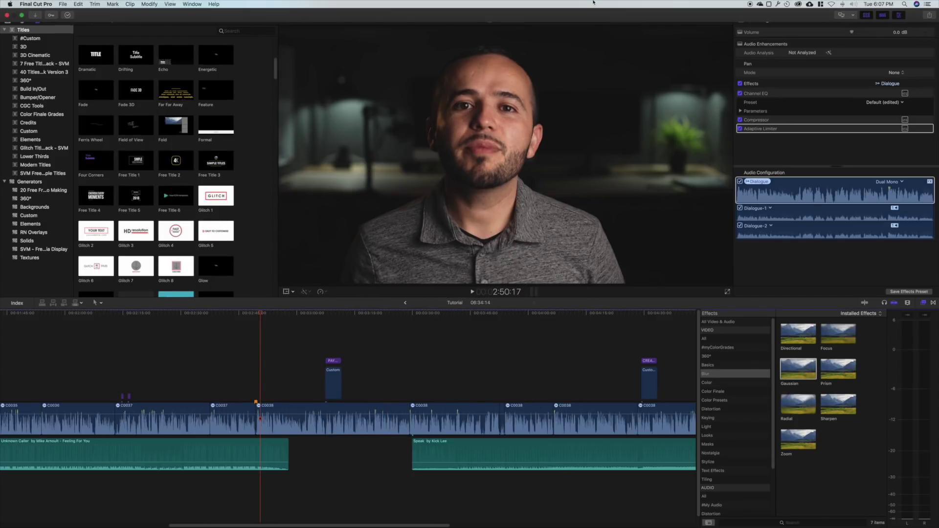
key("super+equal")
key("super+equal")
key("super+equal")
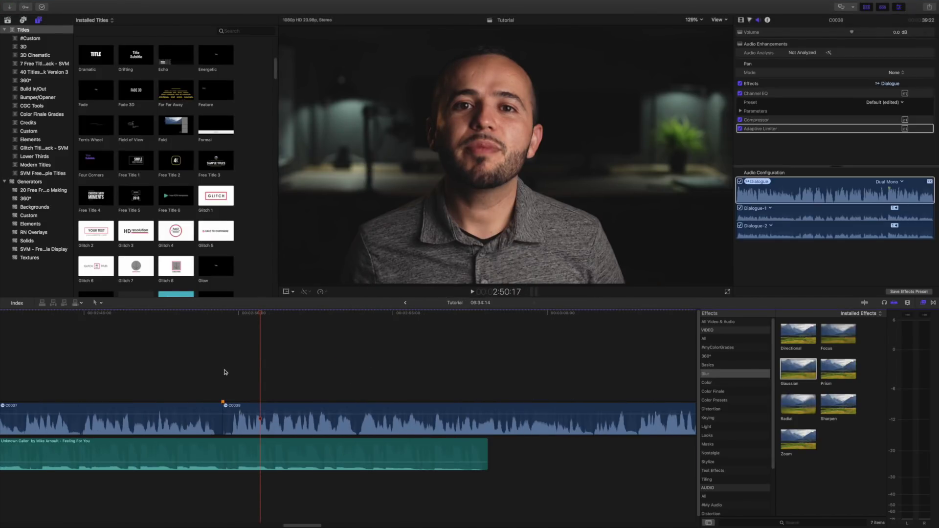
left_click(224, 372)
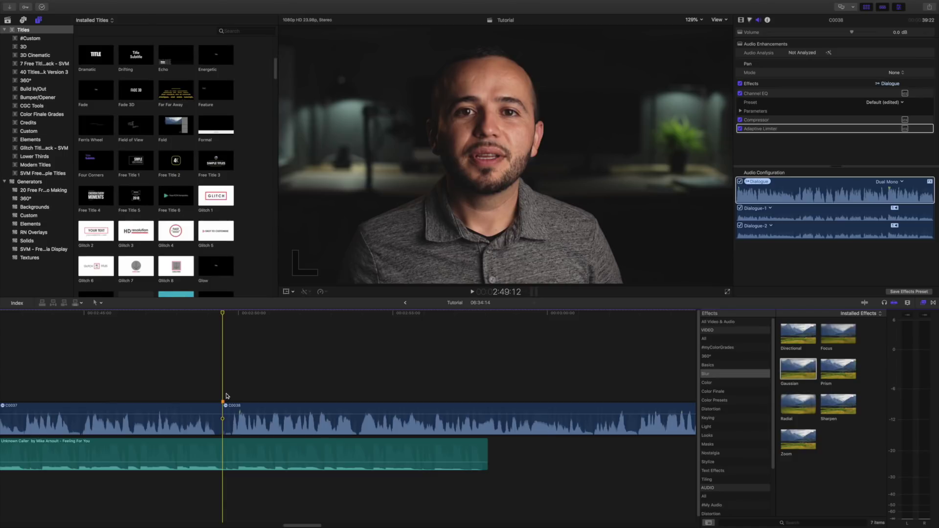
mouse_move(223, 405)
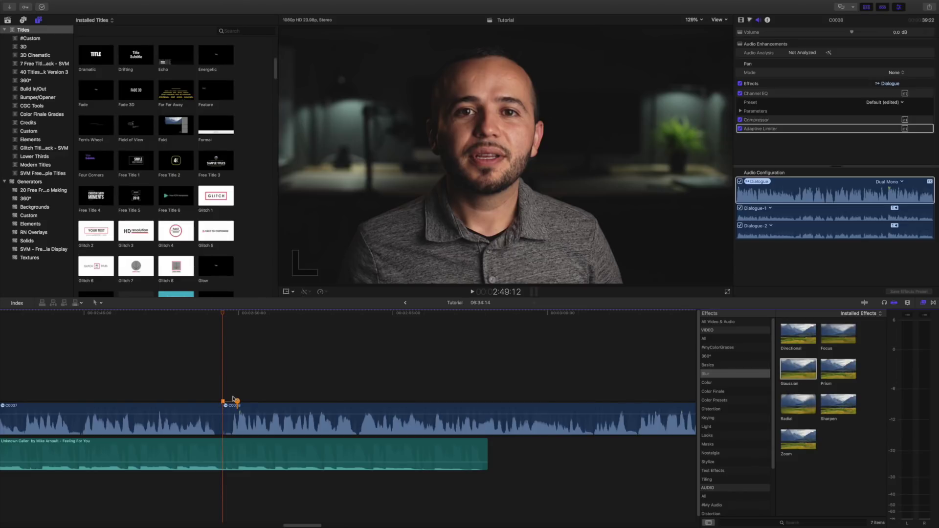
left_click(240, 392)
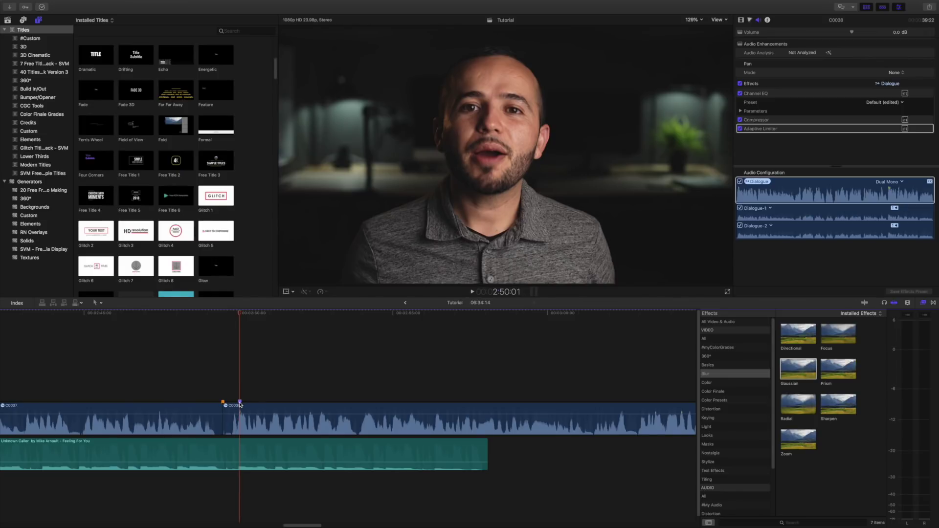
double_click(240, 403)
type("add photo")
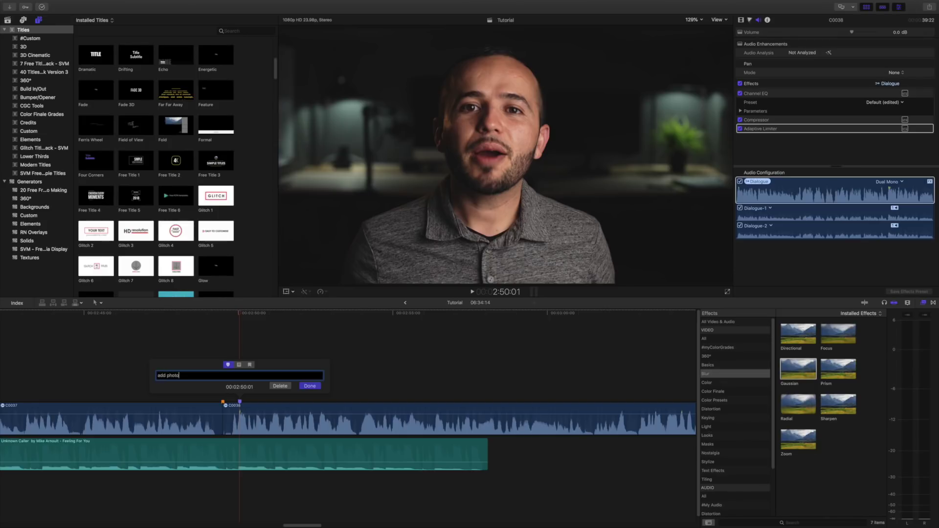
left_click(314, 386)
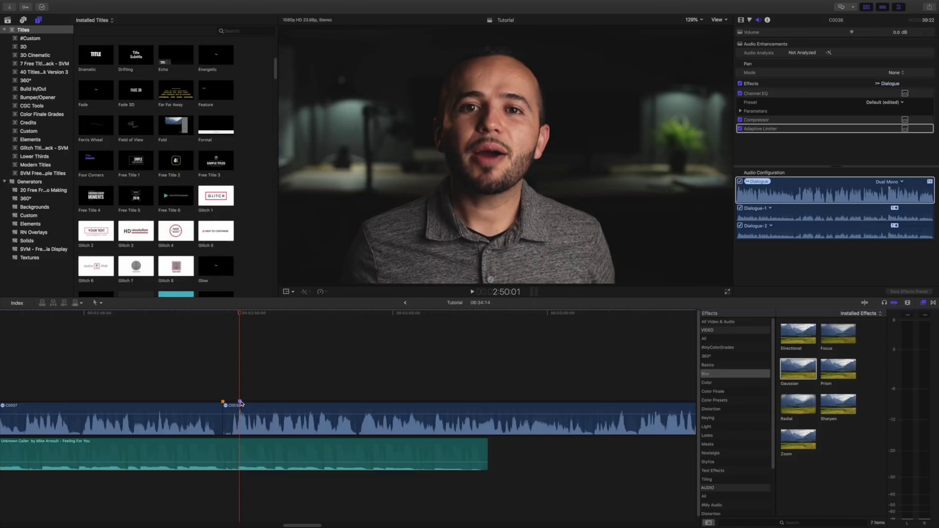
Step: Convert the "add photo" marker into a to-do marker
left_click(239, 405)
double_click(240, 403)
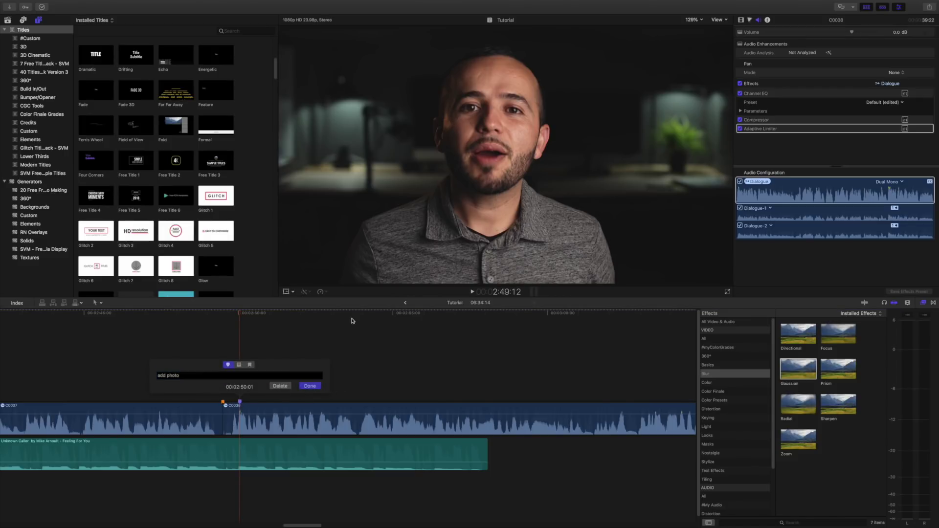
left_click(239, 364)
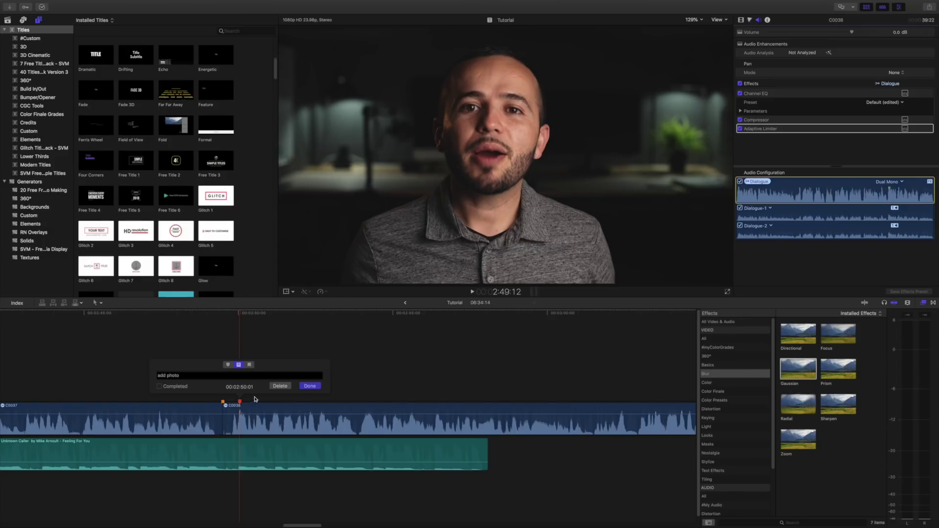
left_click(309, 386)
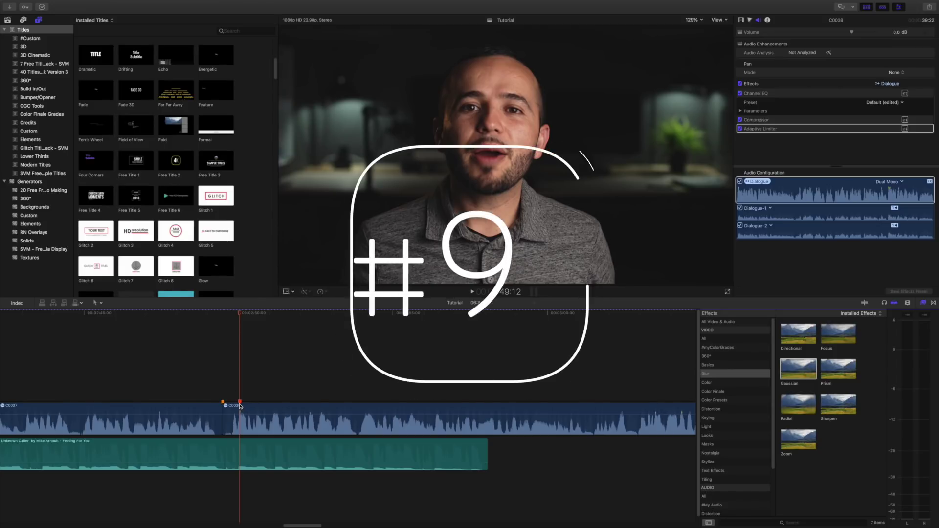
Step: Blade the speed of the C0038 clip at 3:20:05, after the "PAY ATTENTION TO YOUR BACKGROUND" title
key("super+minus")
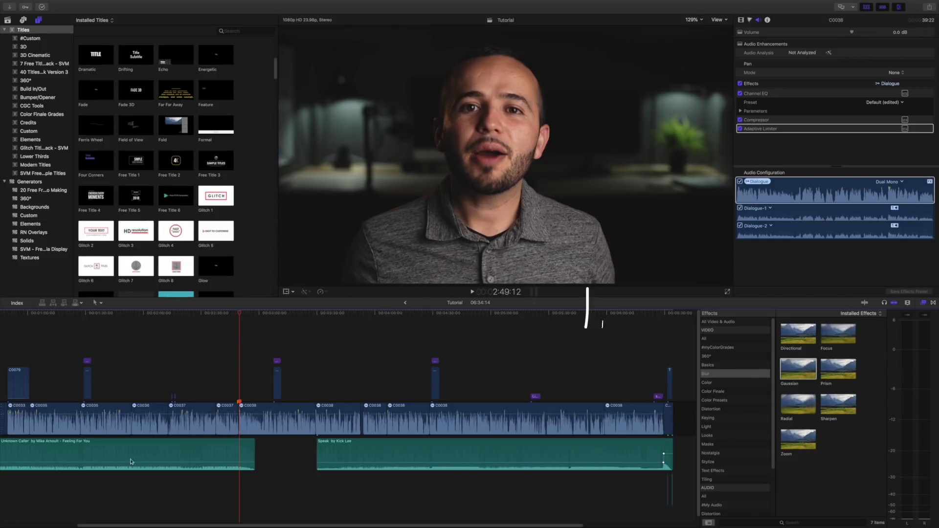
left_click(294, 375)
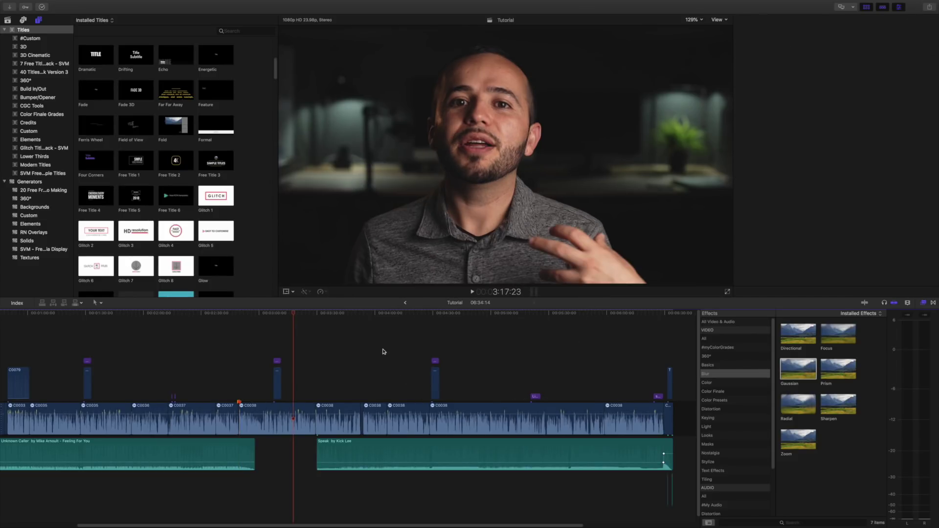
key("super+equal")
key("super+equal")
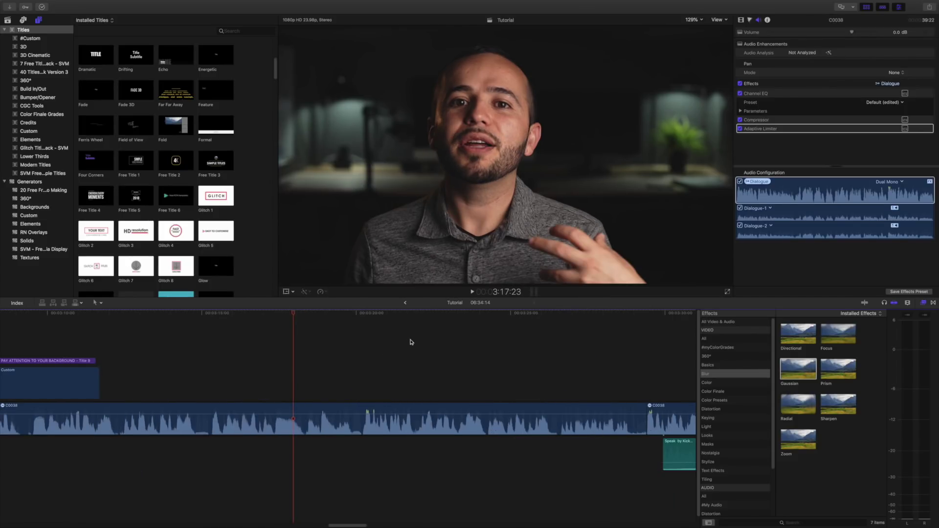
left_click(367, 362)
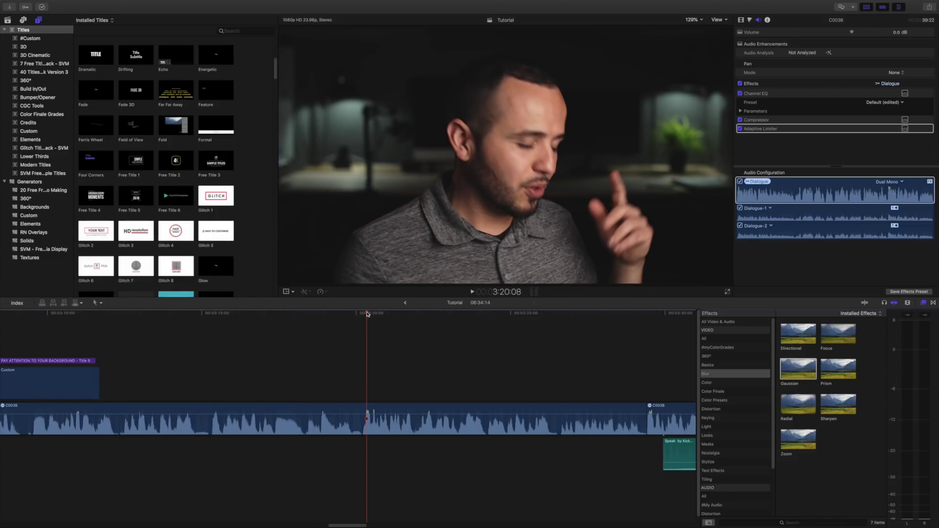
left_click(362, 361)
left_click(363, 405)
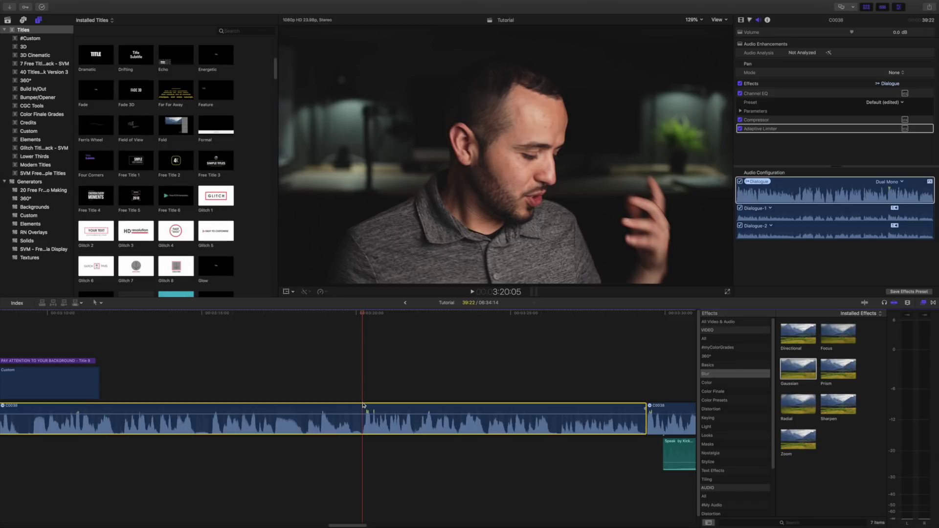
key("shift+b")
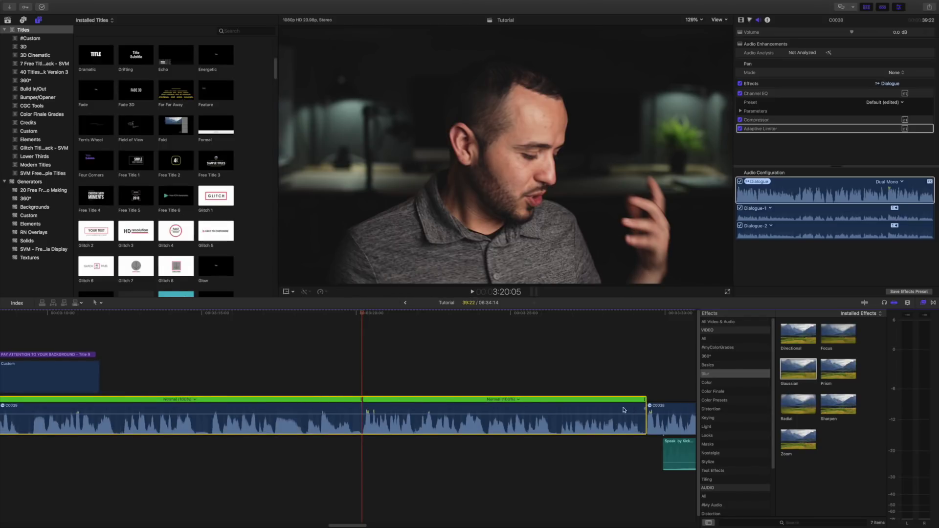
Step: Speed up the C0038 segment after 3:20:05 by shortening its retiming bar to bring the clip to about 34:05
left_click(518, 400)
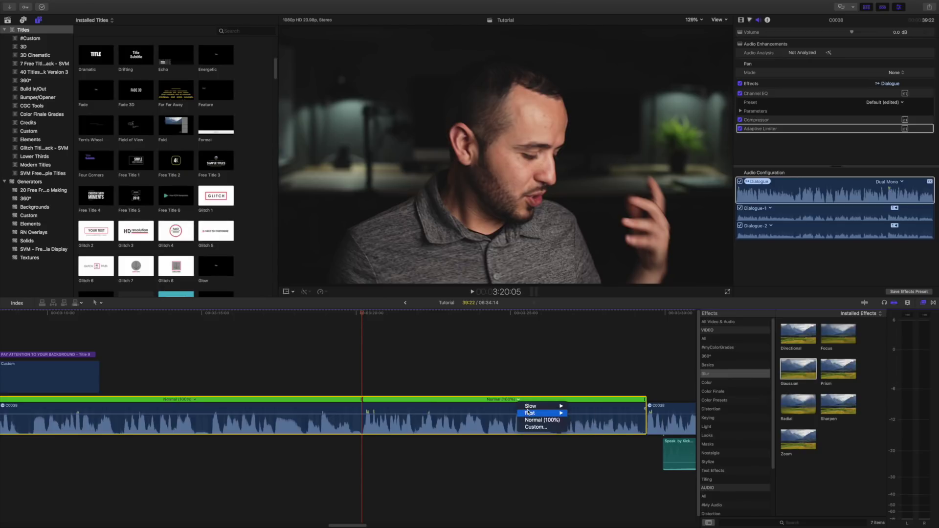
mouse_move(538, 413)
left_click(647, 402)
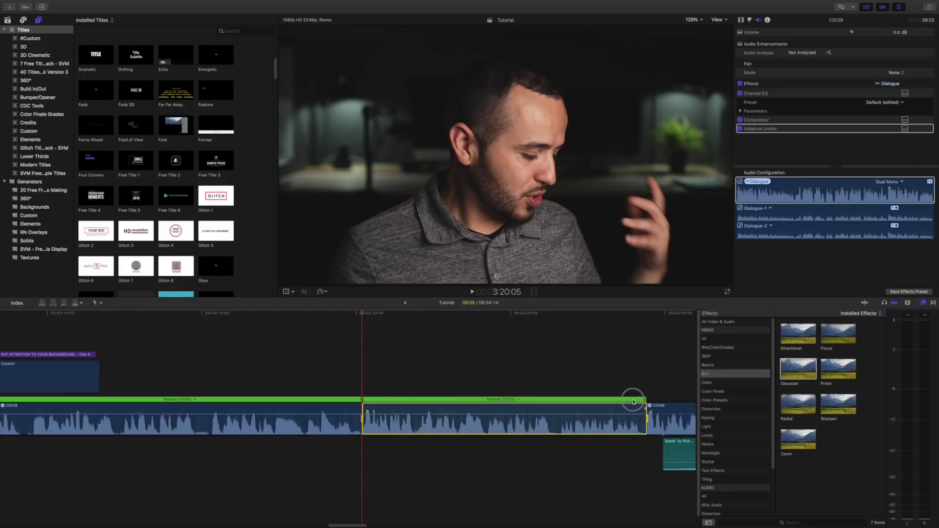
left_click(643, 401)
left_click_drag(643, 401, 468, 396)
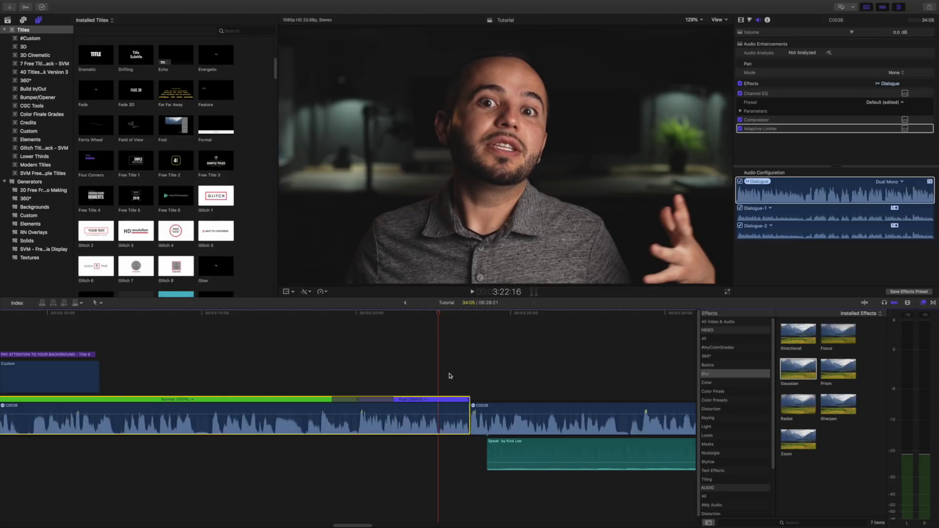
Step: Blade the speed of the fast segment at 3:22:16 and reset its last part to Normal (100%)
key("shift+b")
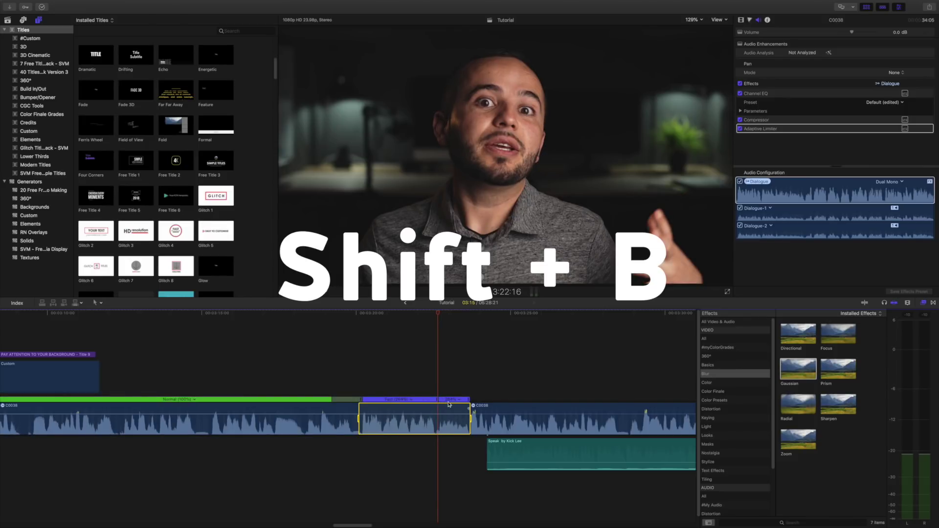
left_click(459, 400)
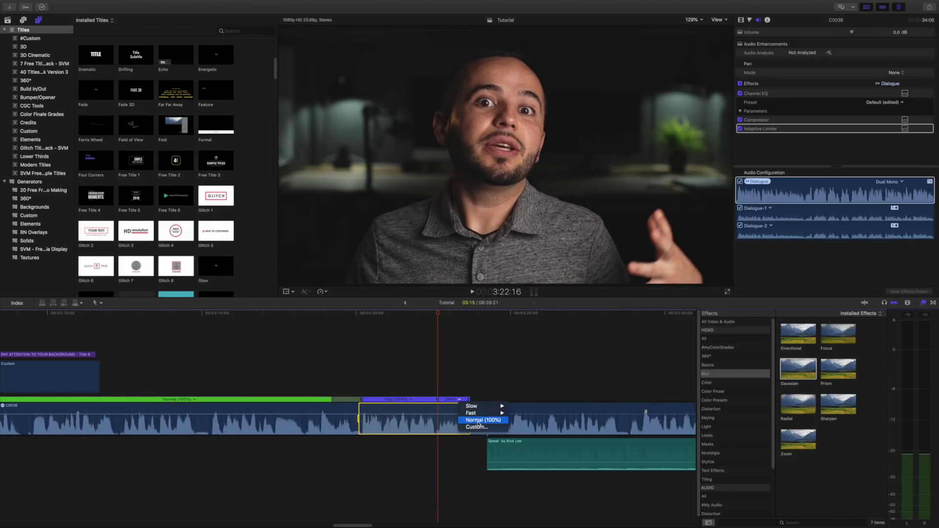
left_click(479, 422)
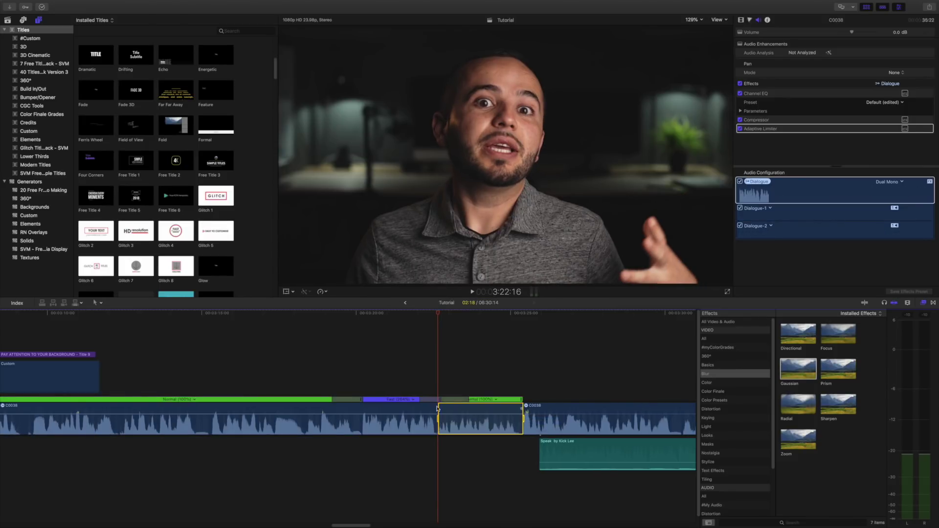
left_click(466, 383)
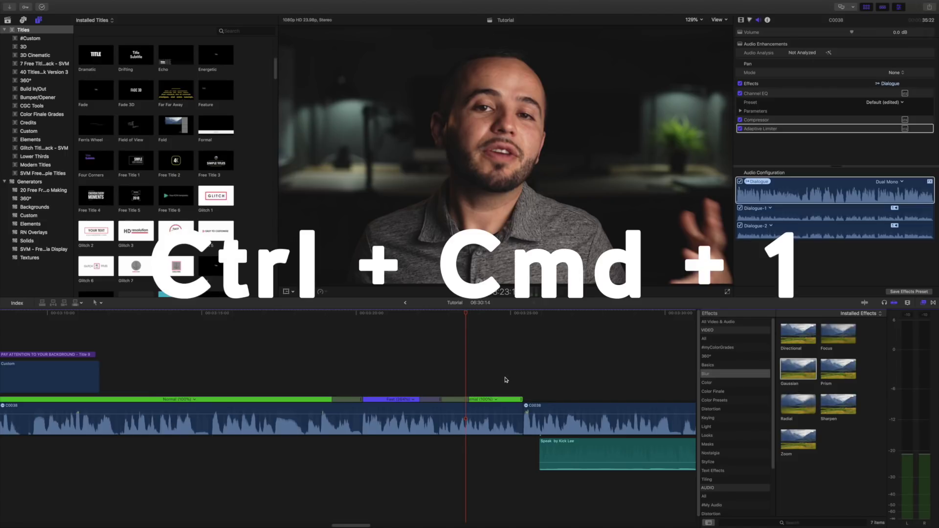
Step: Toggle the browser's visibility repeatedly and leave it hidden so the viewer gets more room
key("ctrl+super+1")
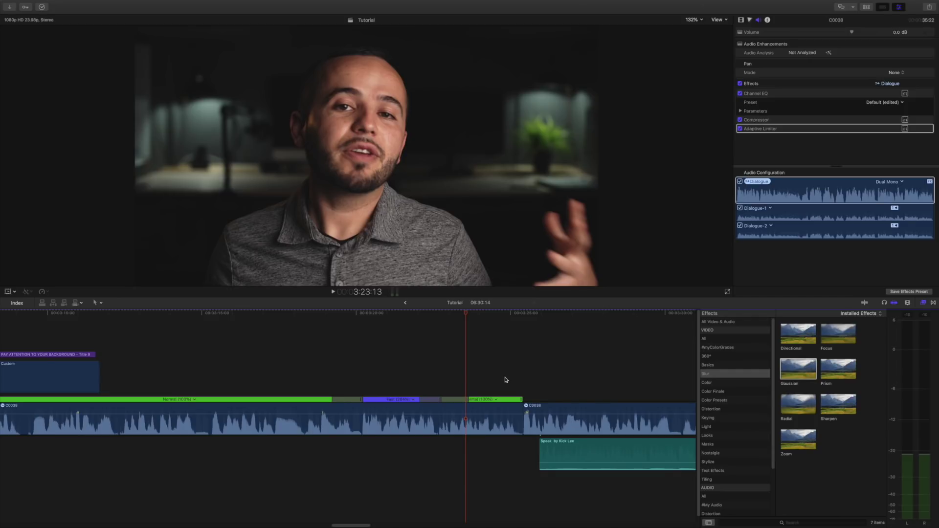
key("ctrl+super+1")
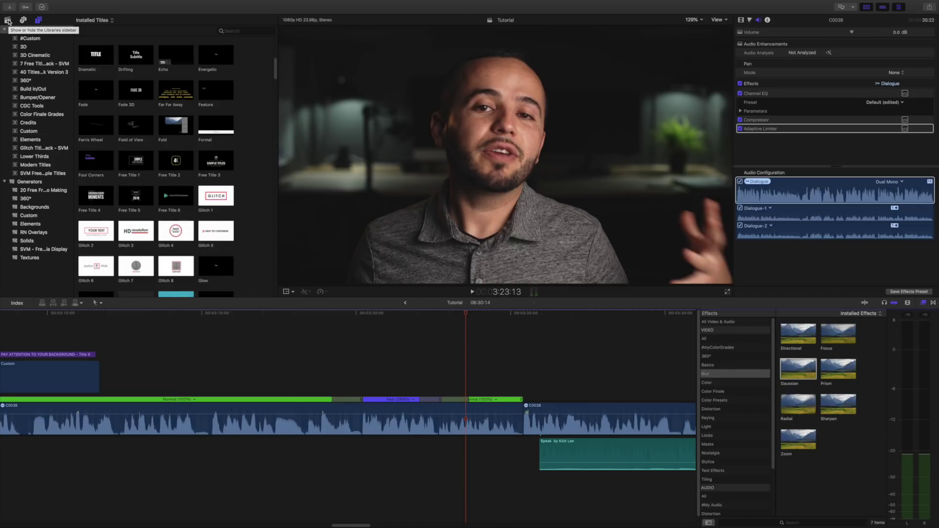
key("ctrl+super+1")
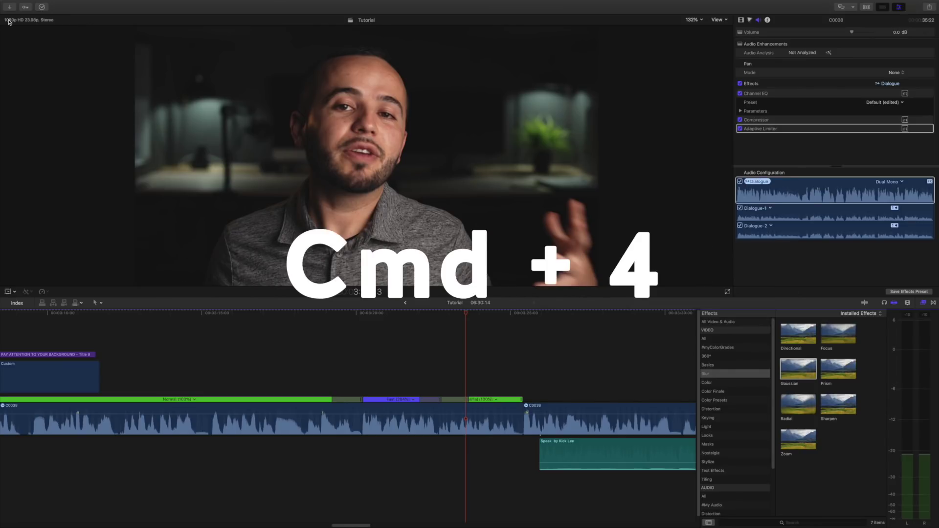
Step: Hide the inspector and the effects browser to free up workspace, and bring both back into view
key("super+4")
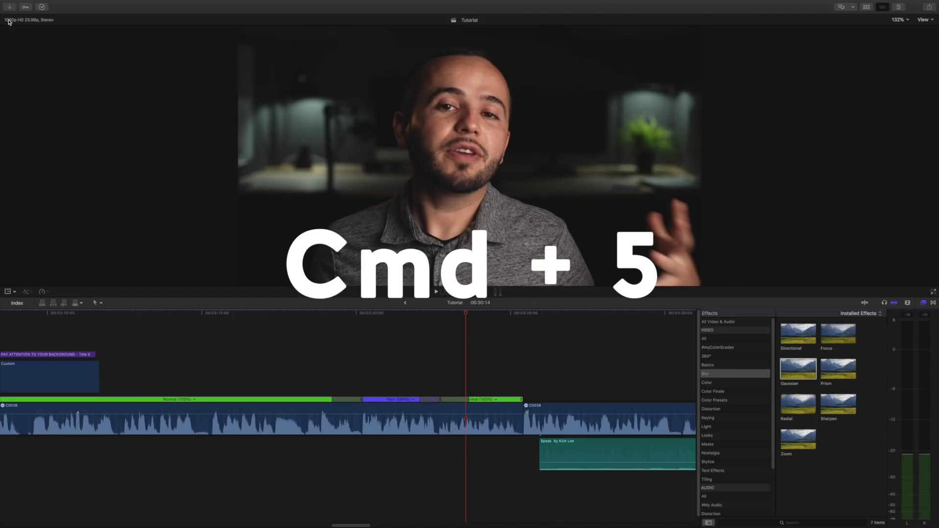
key("super+5")
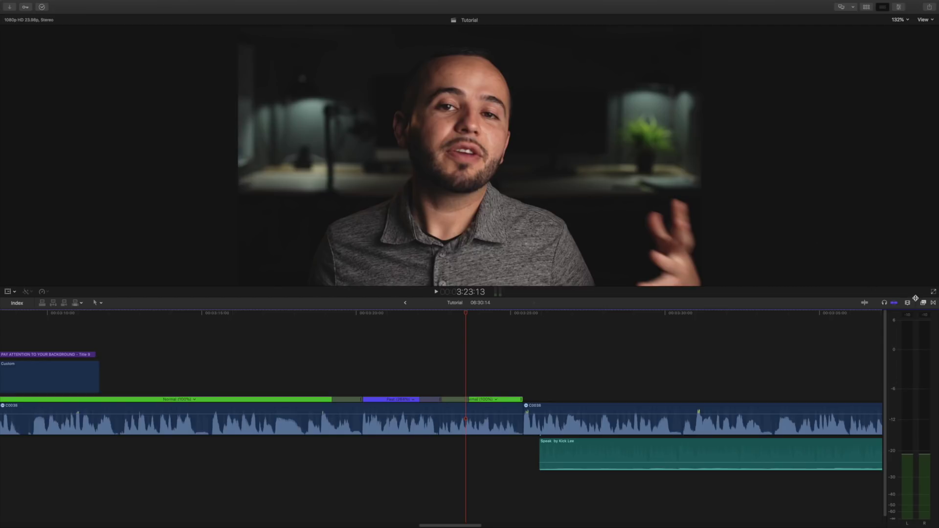
key("super+5")
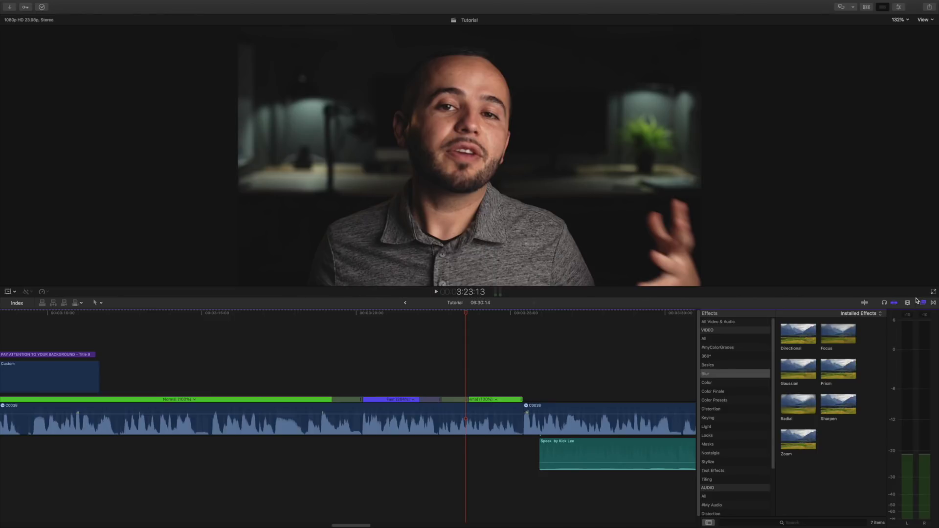
key("super+4")
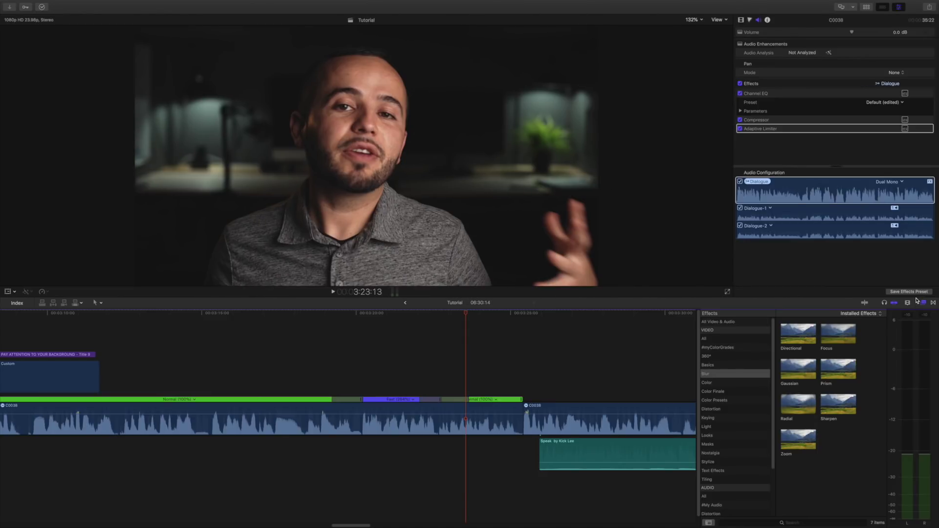
Step: Show the video scopes and apply the Color Wheels effect from the Color category to the C0038 clip at the playhead
key("super+7")
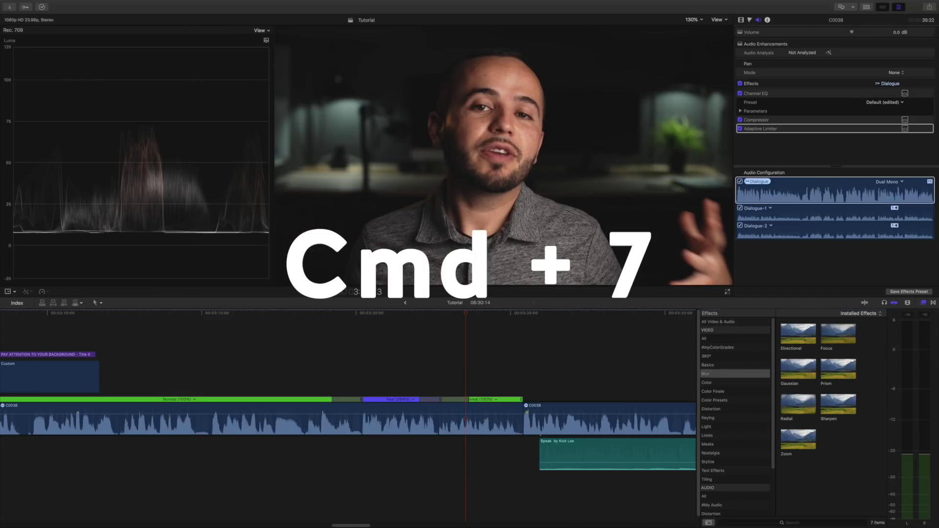
left_click(726, 385)
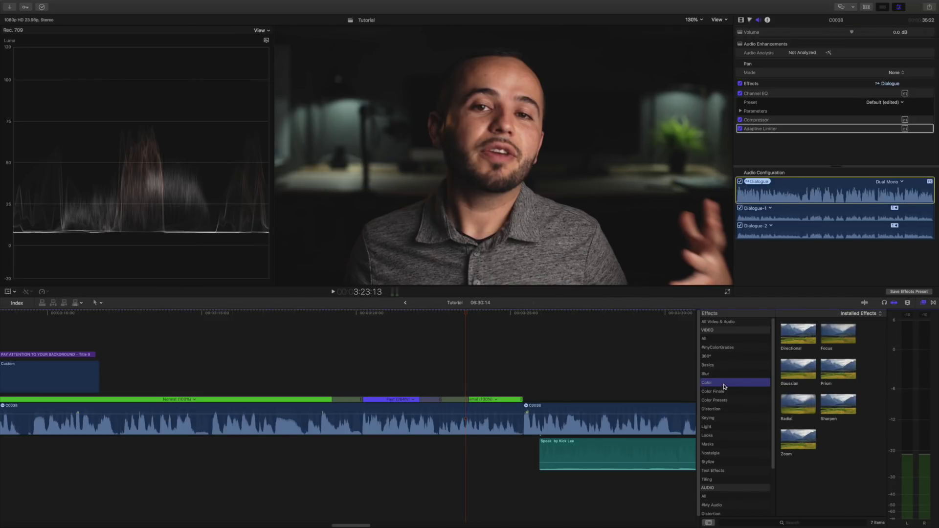
left_click_drag(798, 416, 467, 415)
left_click(467, 416)
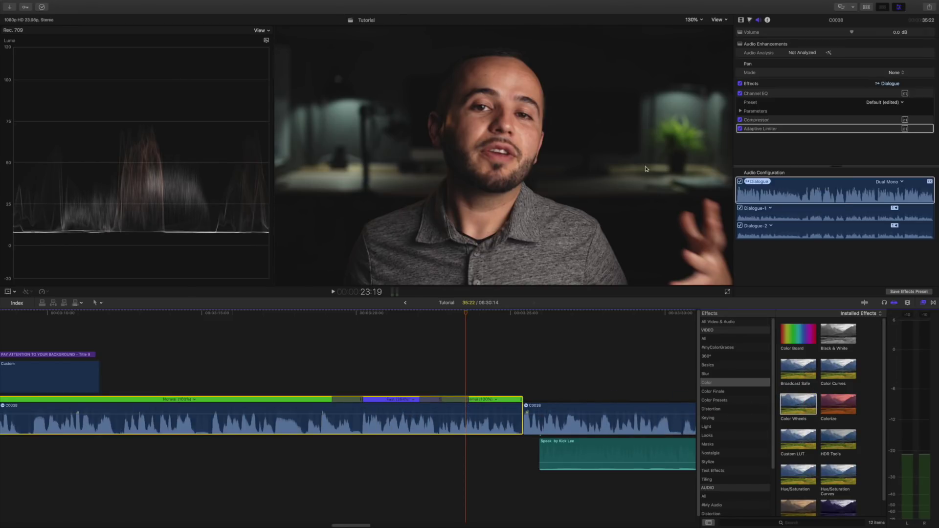
Step: Open the Color Wheels 1 controls for the C0038 clip and place a reference line at about 65 on the luma waveform
left_click(741, 19)
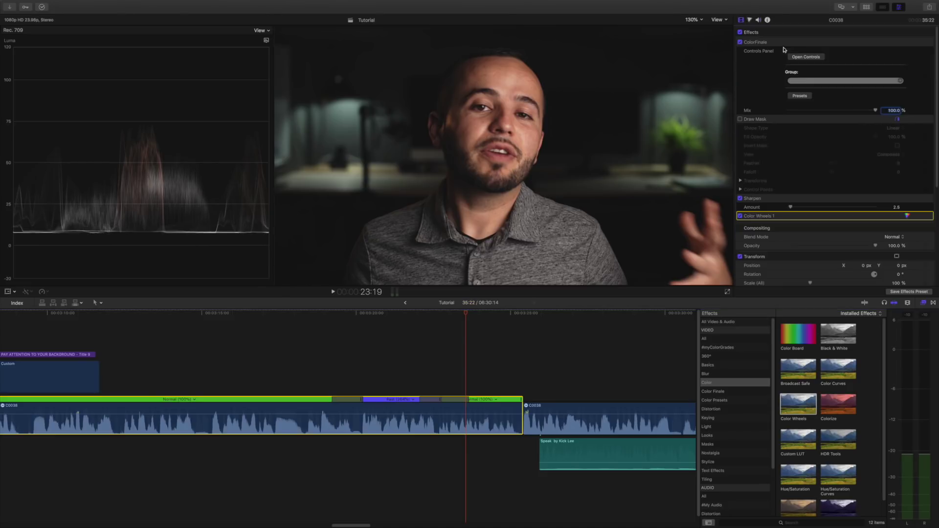
left_click(907, 216)
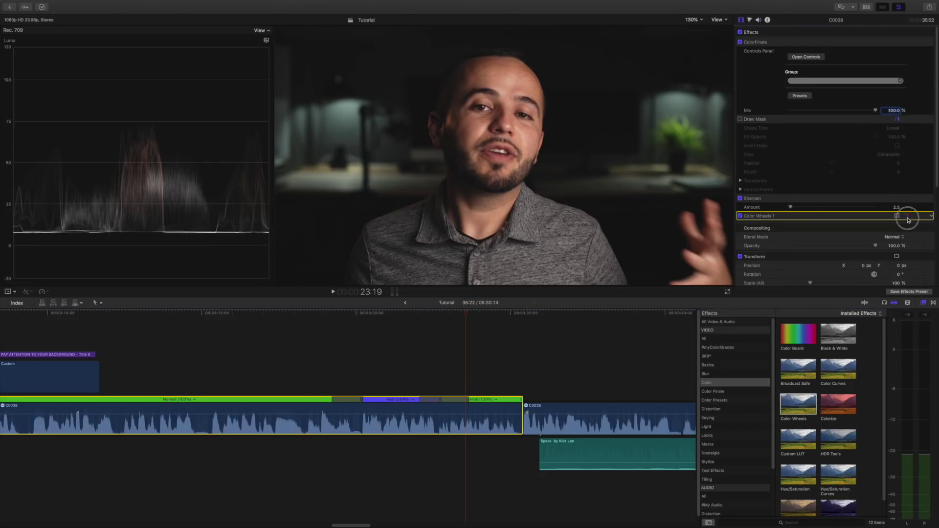
left_click_drag(64, 54, 132, 138)
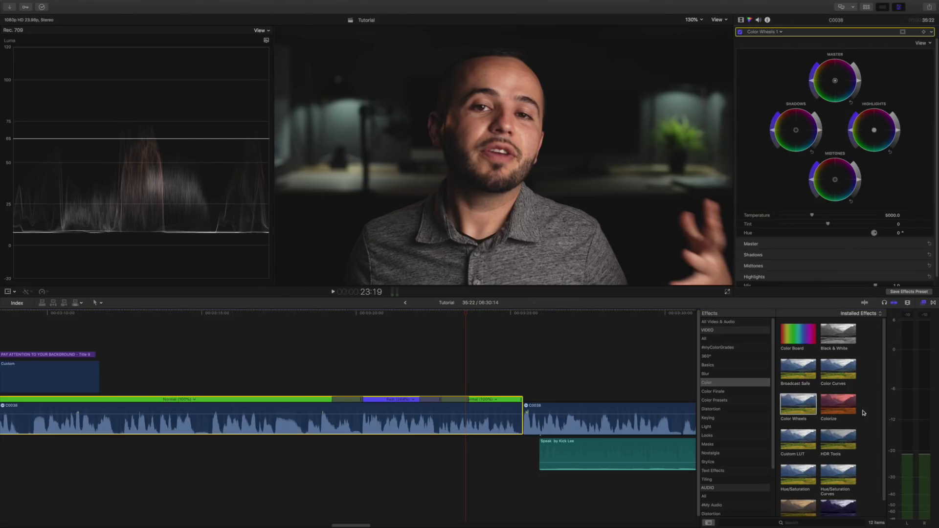
Step: Show the installed transitions in place of the effects and return the inspector to the clip's video settings
left_click(933, 303)
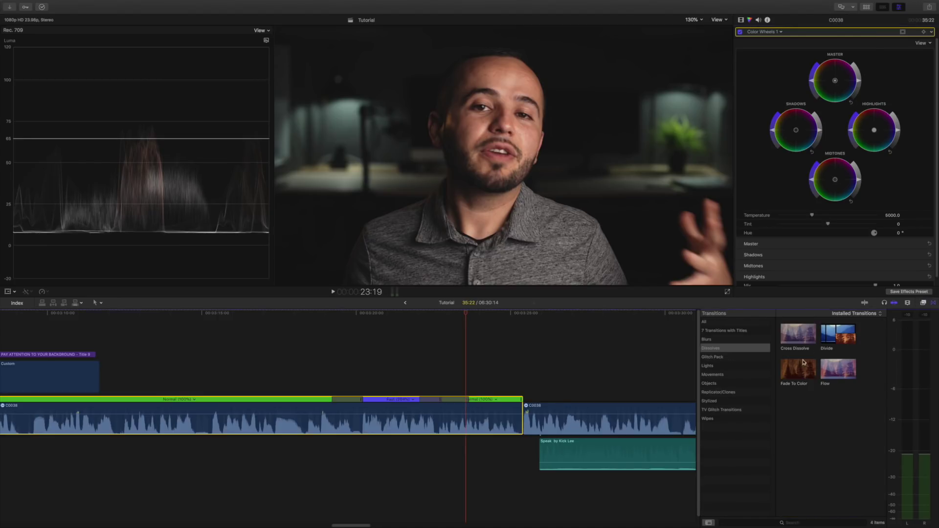
left_click(741, 20)
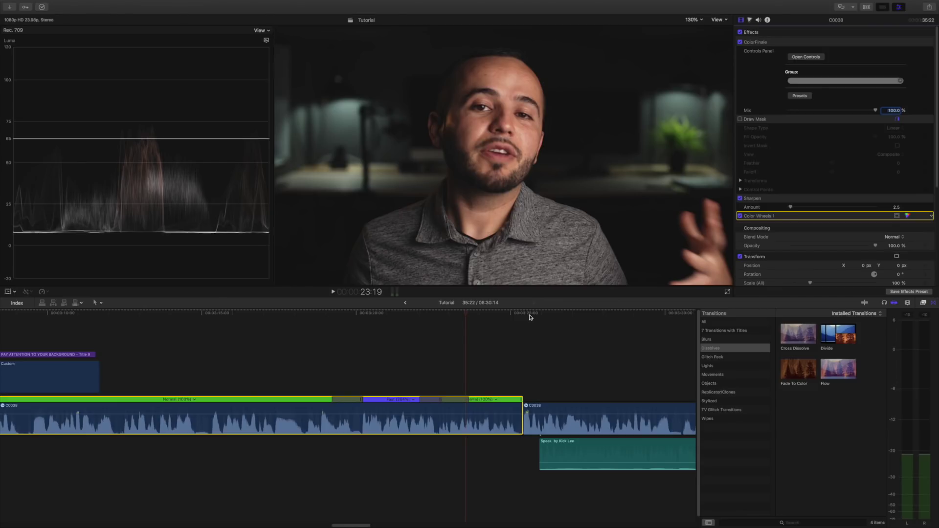
Step: Hide the video scopes, inspector and transitions browser, and enlarge the viewer by lowering its border with the timeline
key("super+7")
key("super+4")
key("super+5")
key("super+5")
left_click_drag(523, 298, 529, 342)
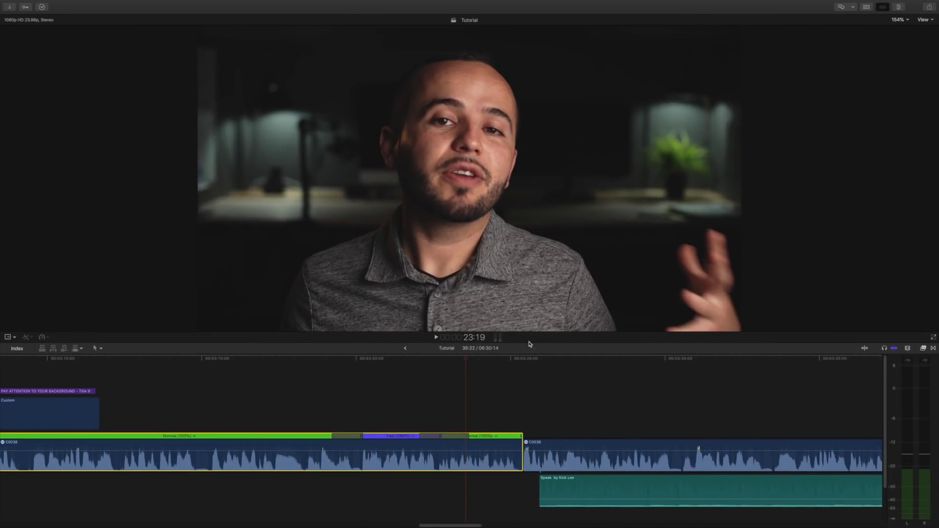